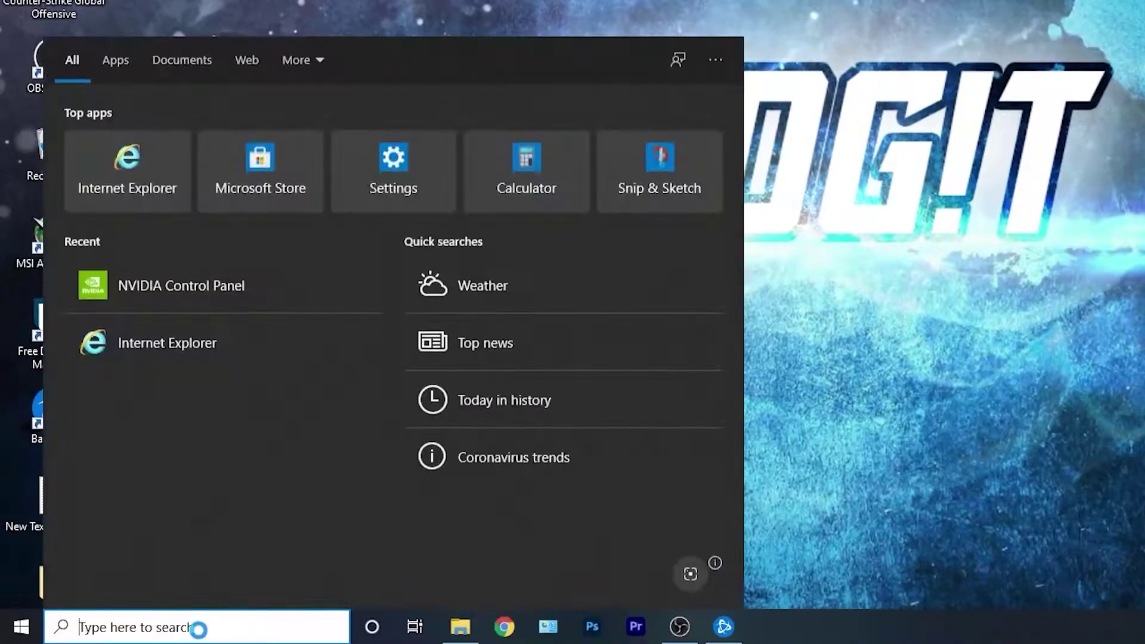
# Open the Windows Update settings and check for updates
pyautogui.write('check')
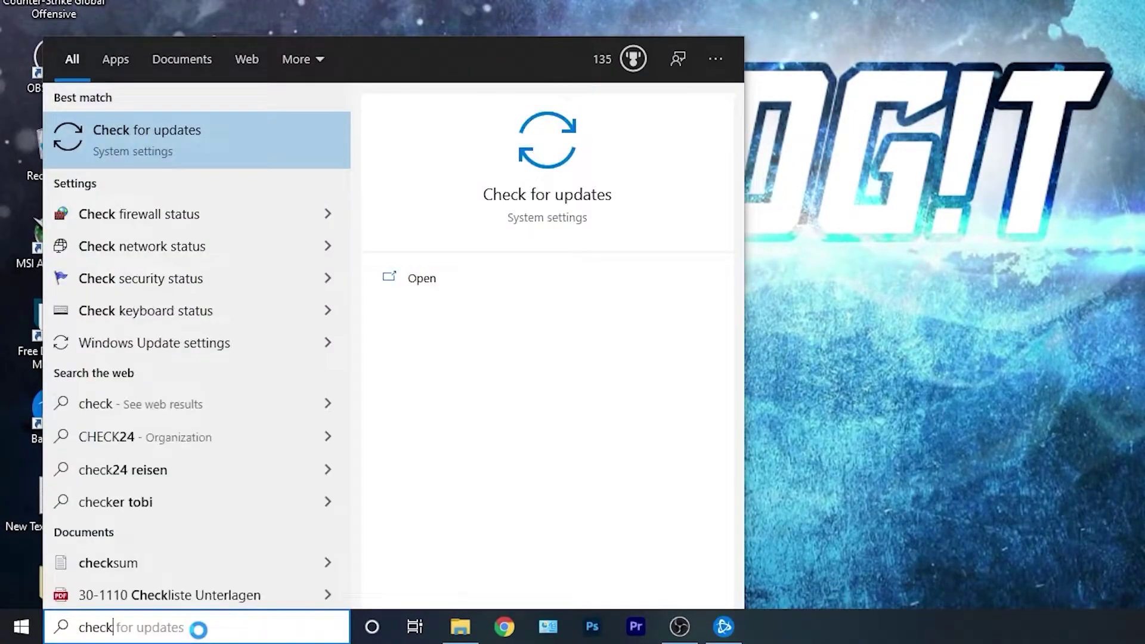
pyautogui.click(150, 143)
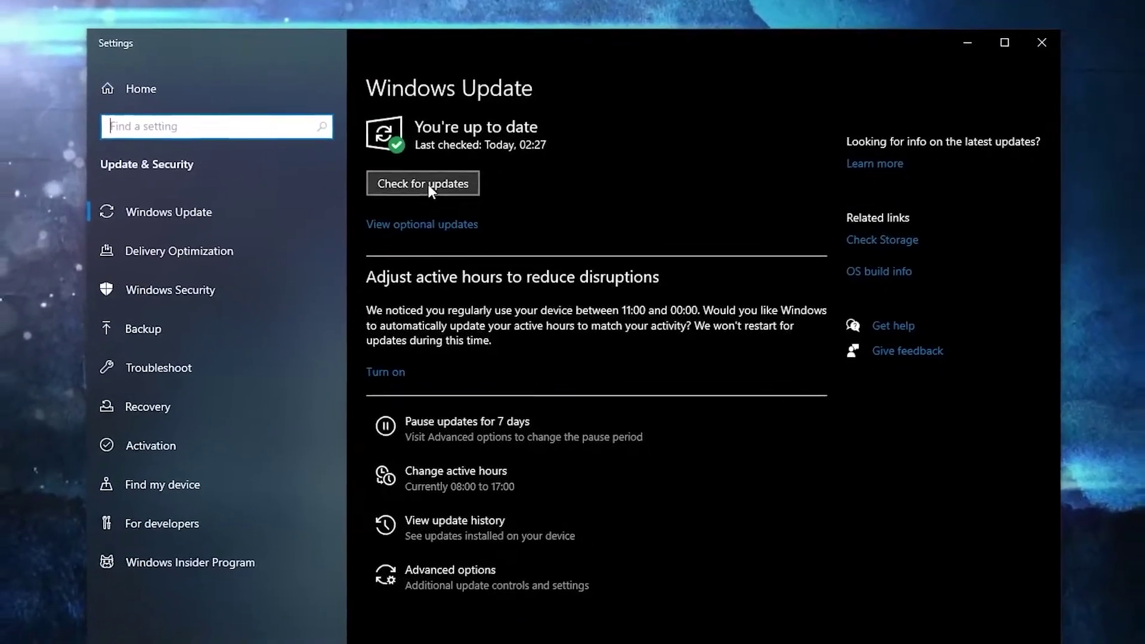
pyautogui.click(429, 183)
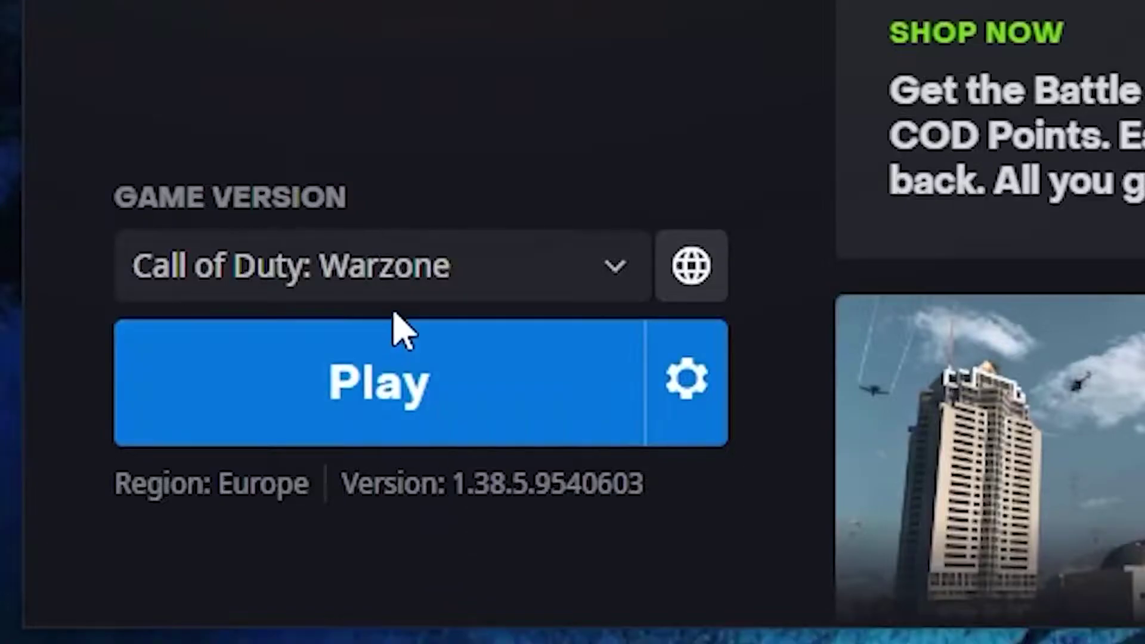
# Launch Call of Duty: Warzone and open the display options in its graphics settings
pyautogui.click(358, 388)
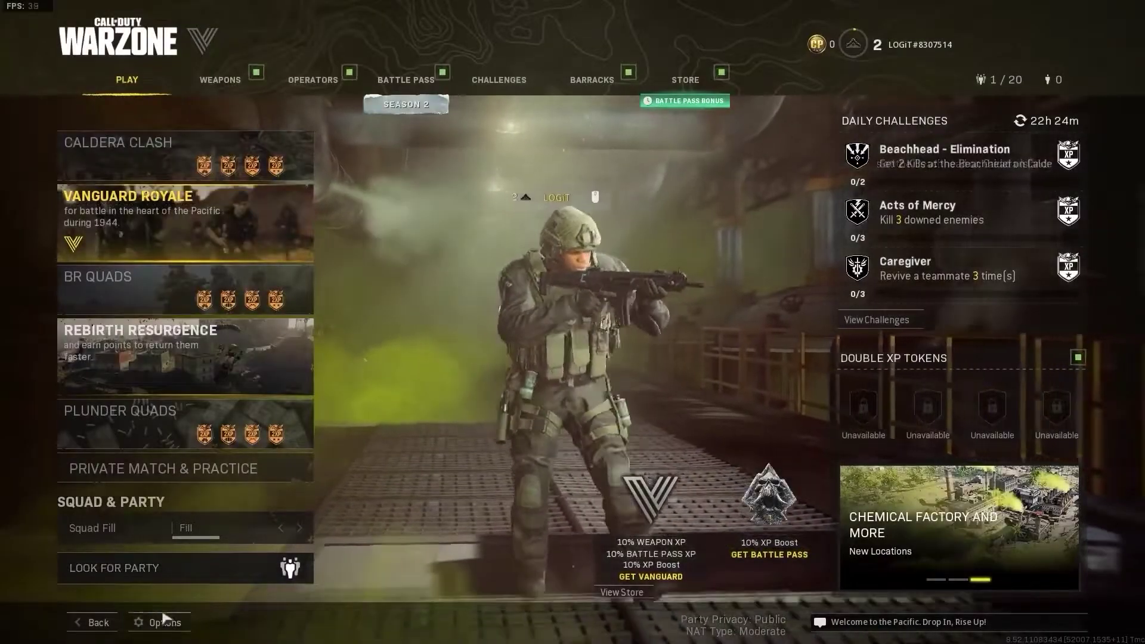
pyautogui.click(164, 619)
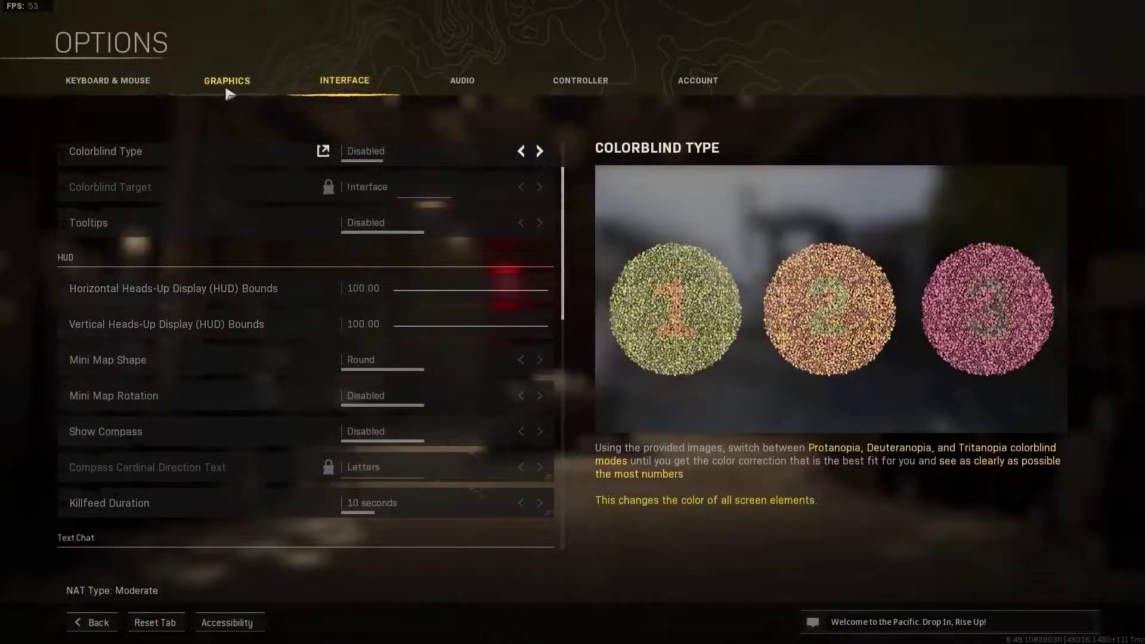
pyautogui.click(226, 88)
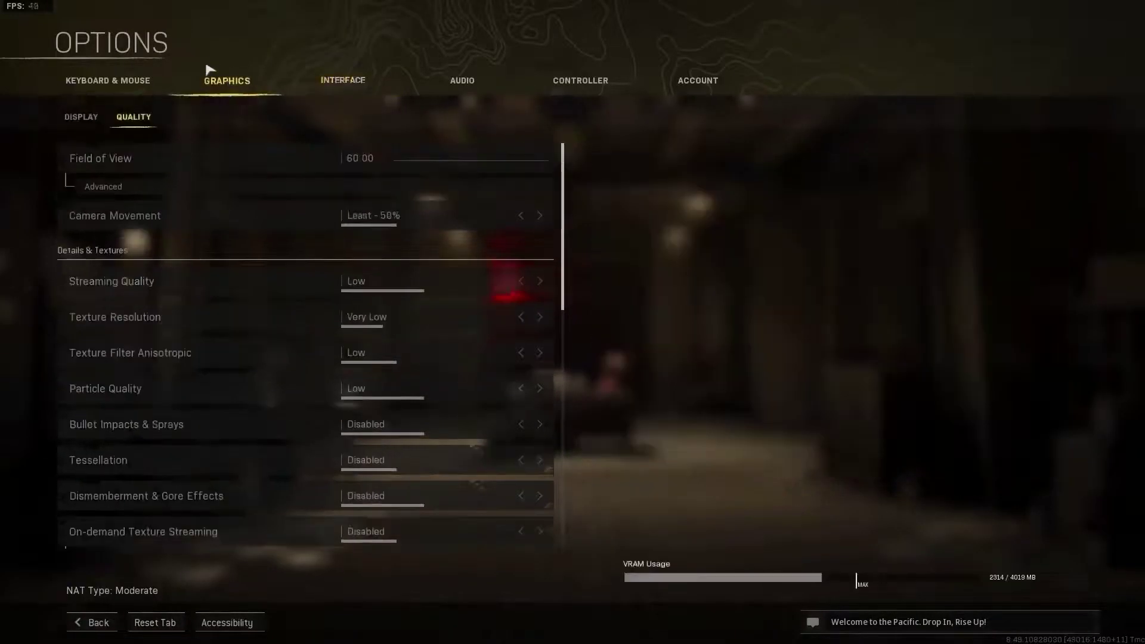
pyautogui.click(73, 116)
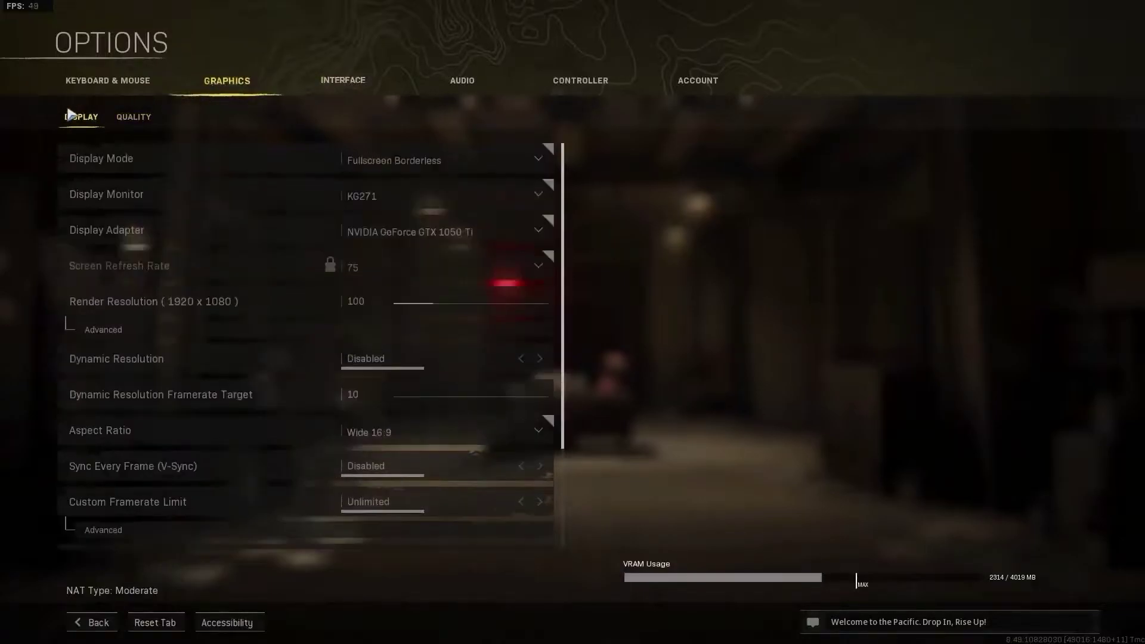
# Set the display mode to Fullscreen, review the remaining display options and apply the settings
pyautogui.click(334, 162)
pyautogui.click(369, 186)
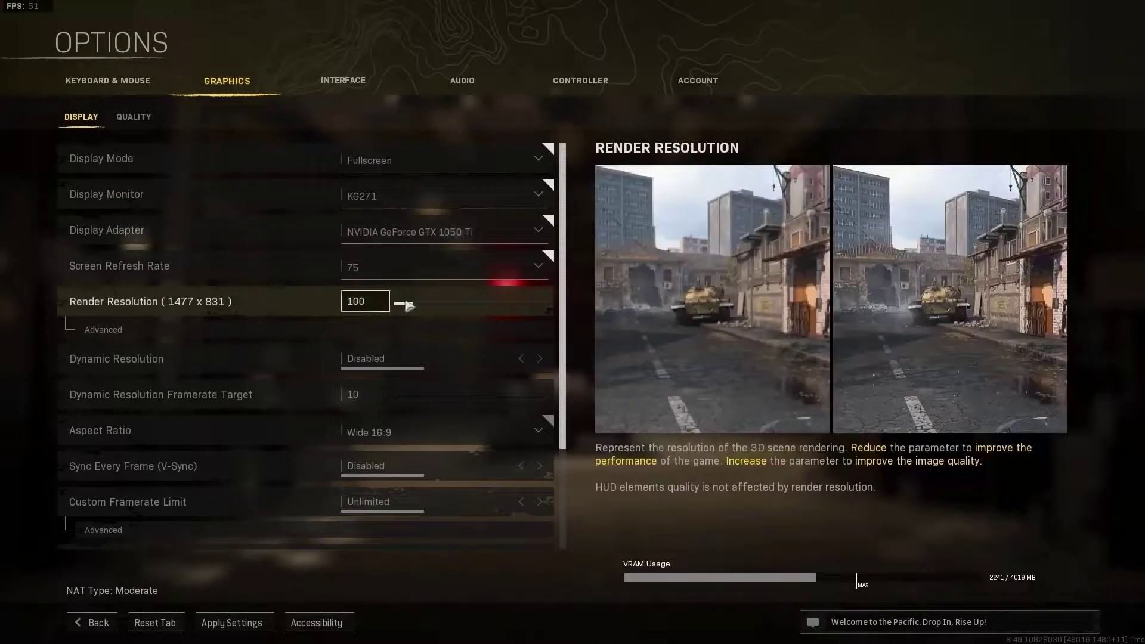
pyautogui.moveTo(564, 310); pyautogui.dragTo(567, 356)
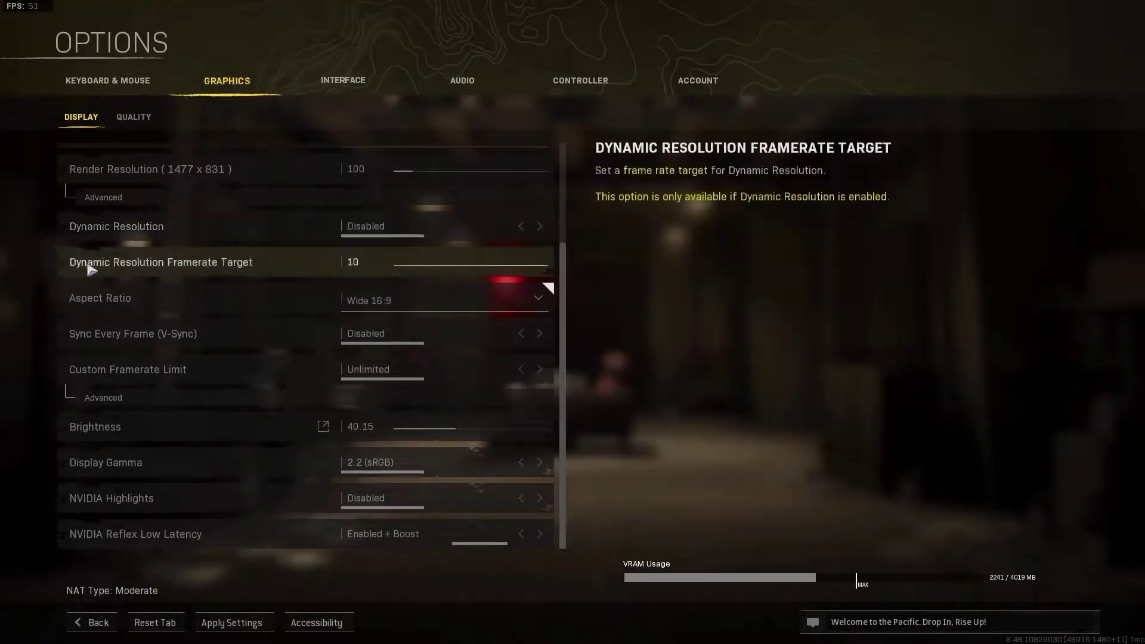
pyautogui.click(349, 260)
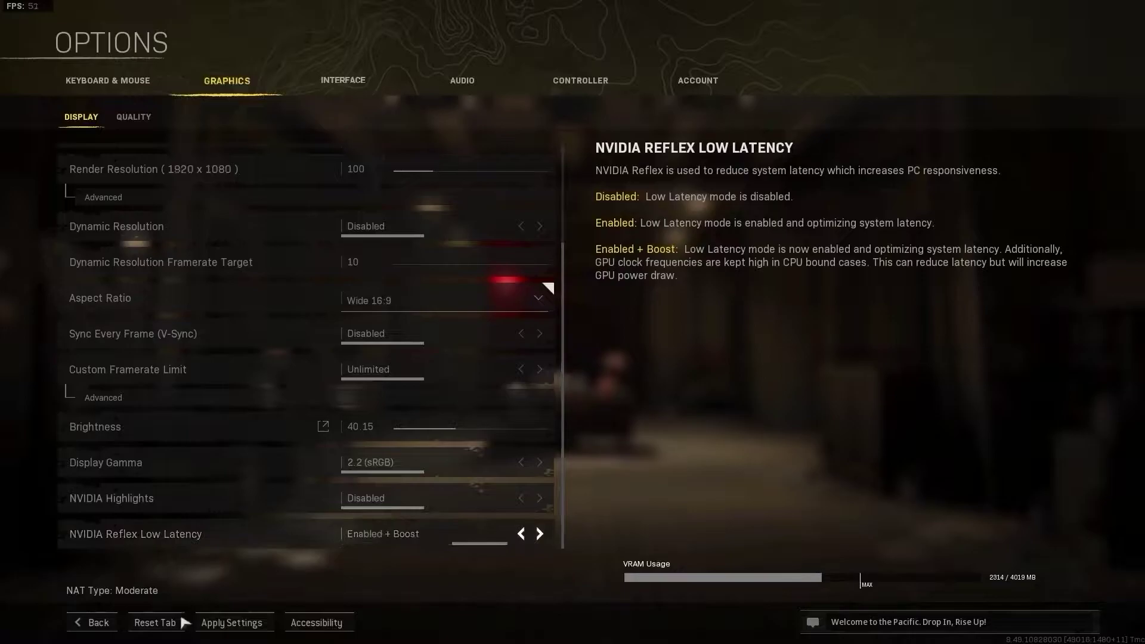
pyautogui.click(238, 624)
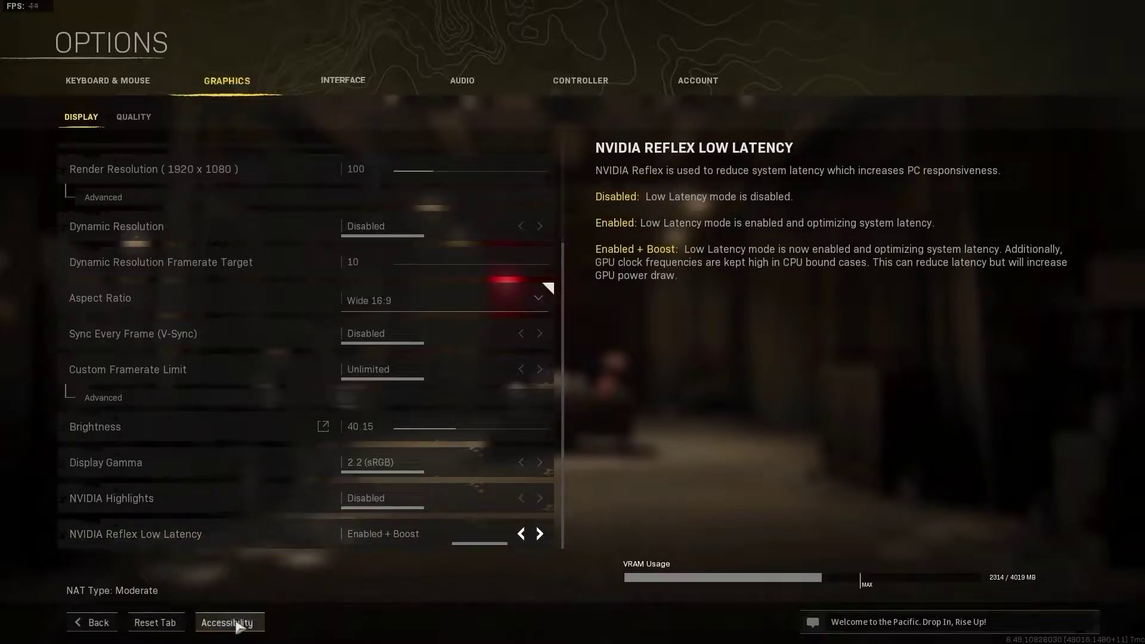
# Examine the field of view, camera movement and Details & Textures options in the graphics quality settings
pyautogui.click(132, 120)
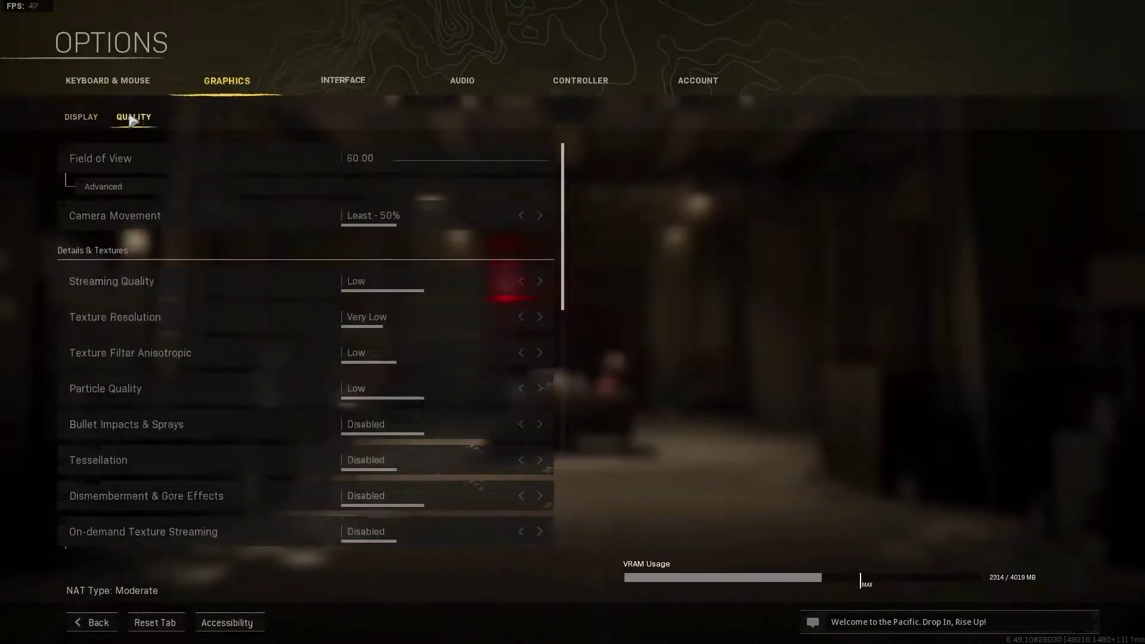
pyautogui.moveTo(81, 166)
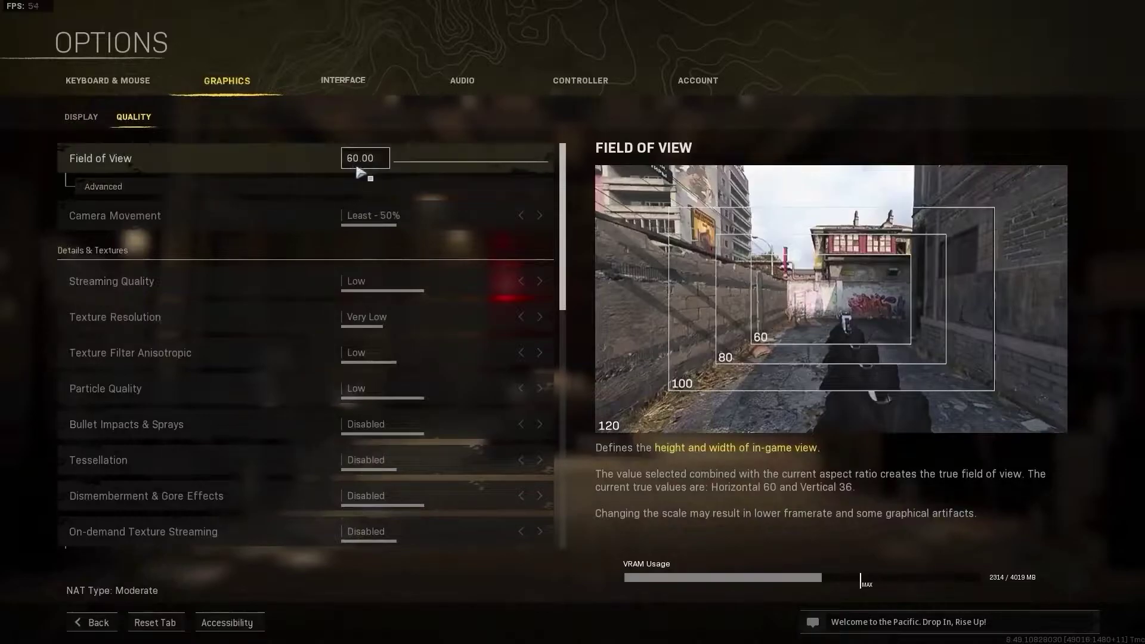
pyautogui.moveTo(138, 220)
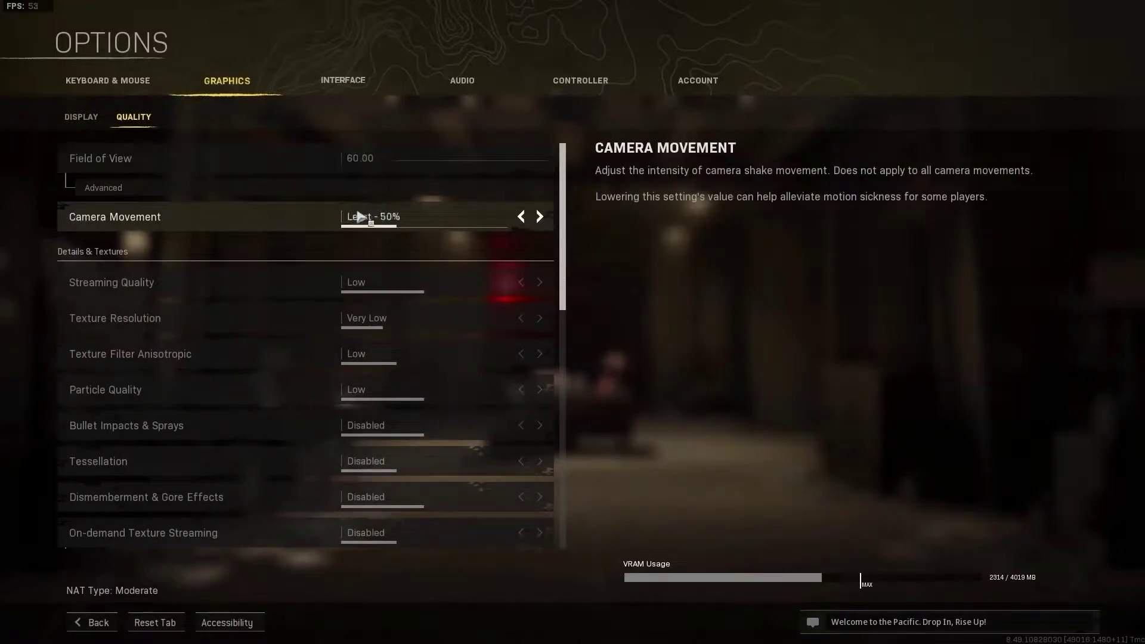
pyautogui.moveTo(104, 289)
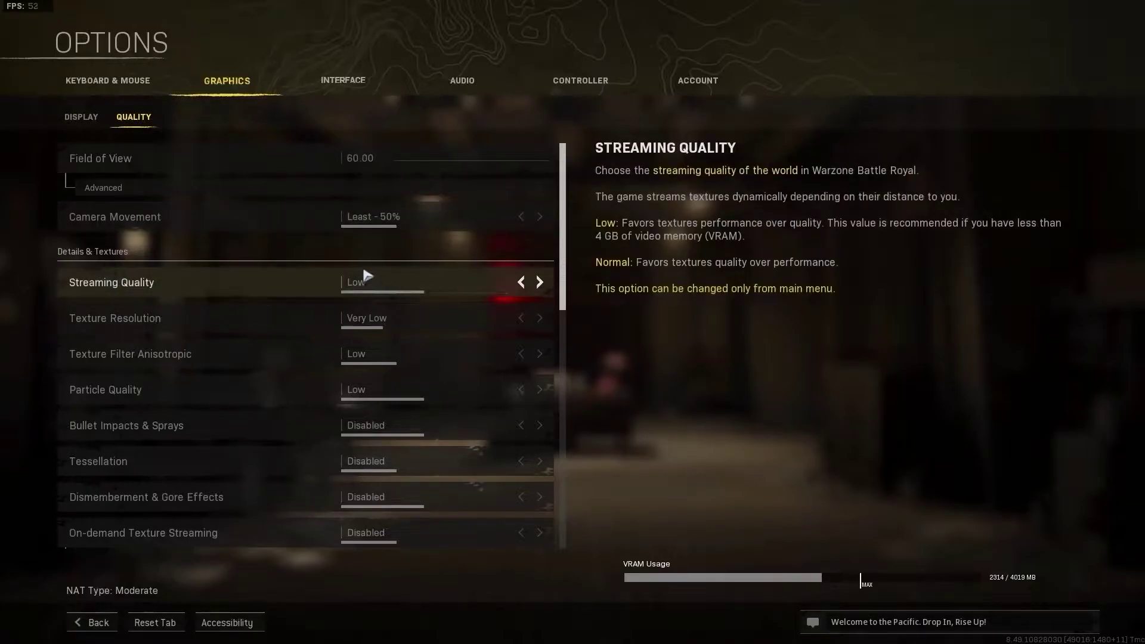
pyautogui.moveTo(72, 326)
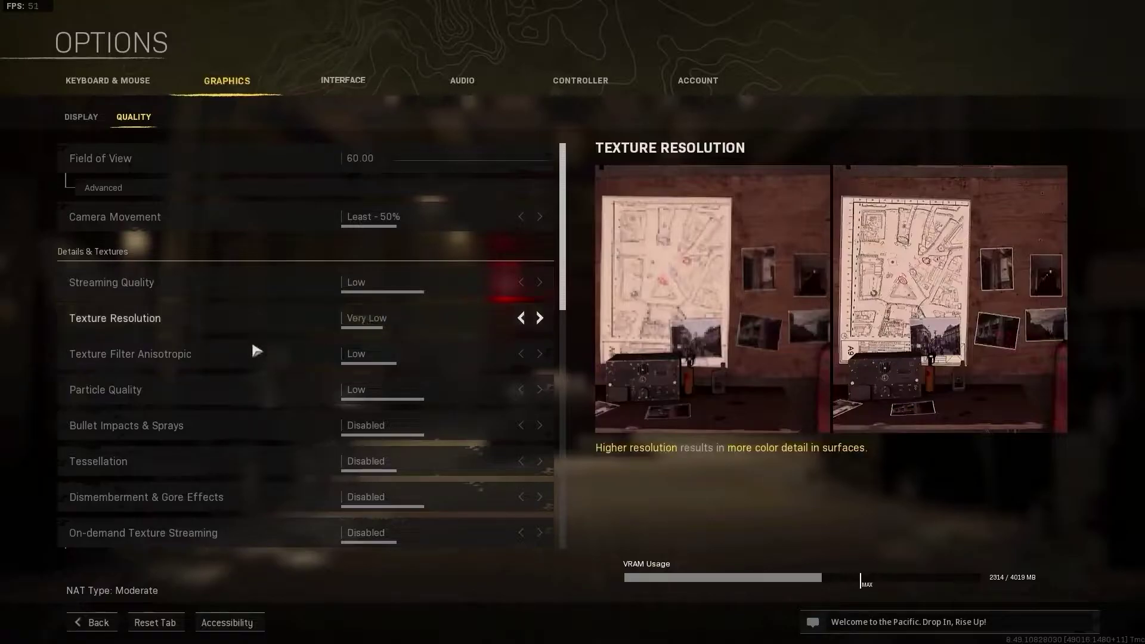
pyautogui.moveTo(70, 362)
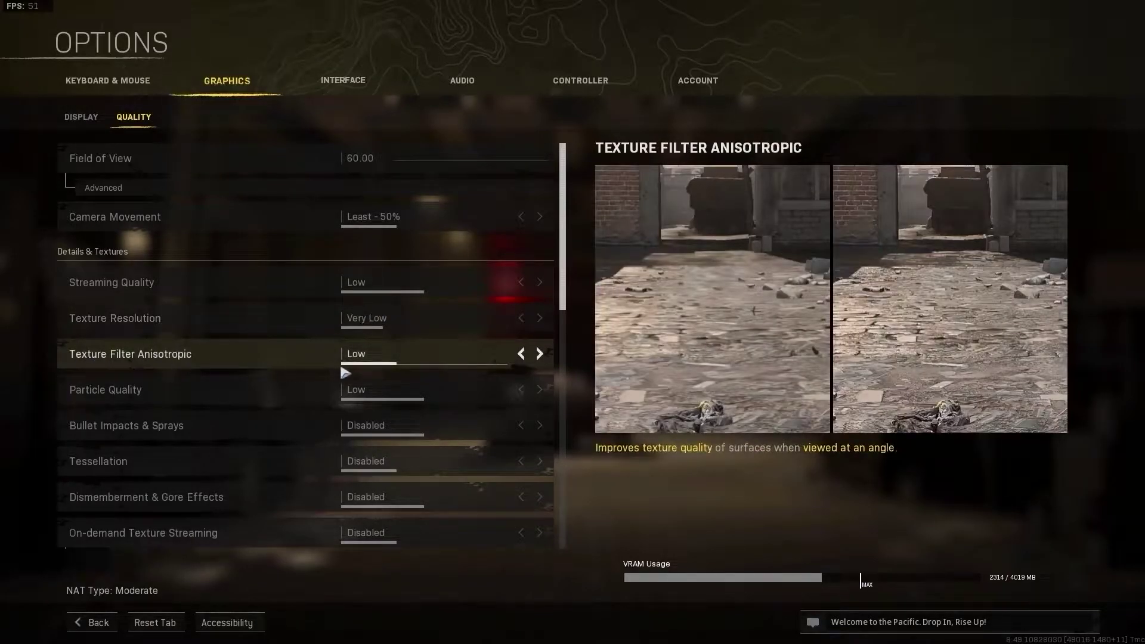
pyautogui.moveTo(73, 394)
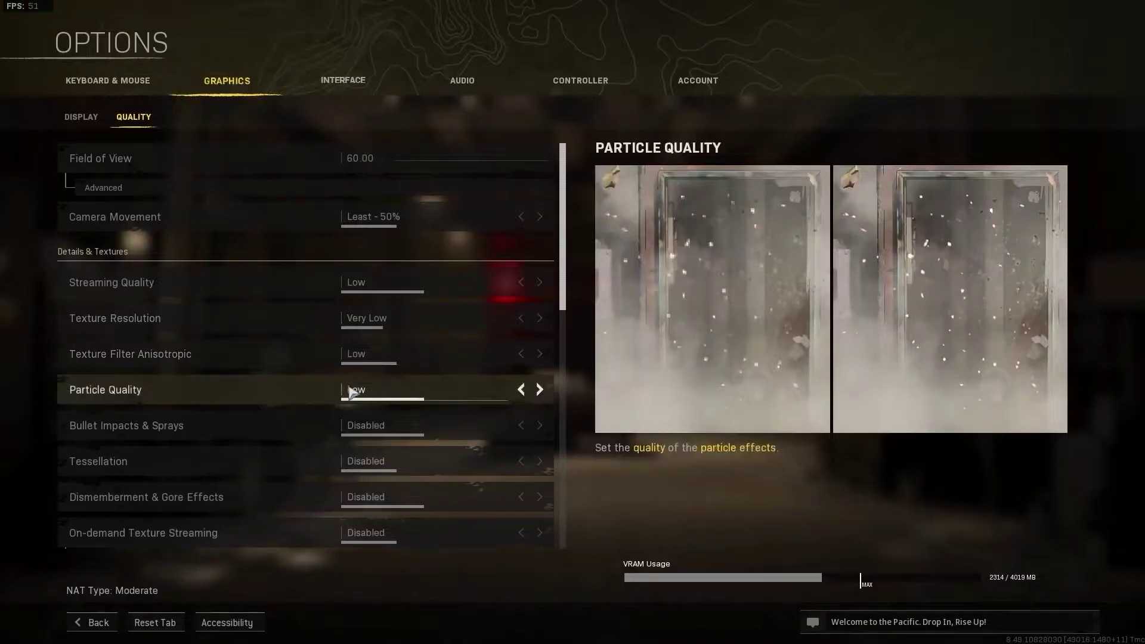
pyautogui.moveTo(70, 429)
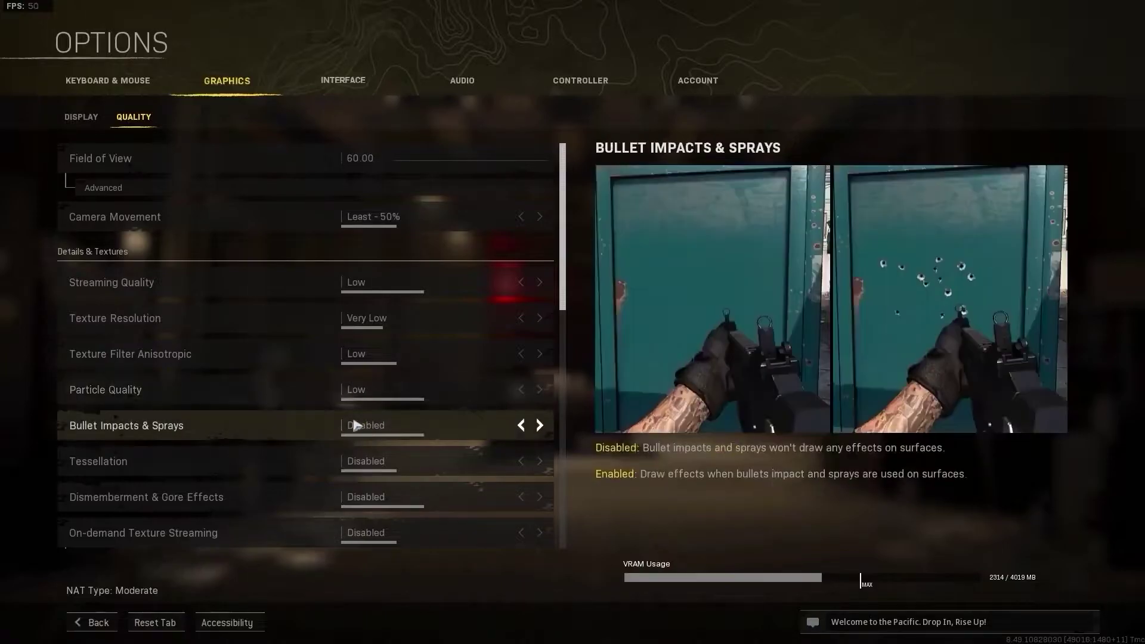
pyautogui.moveTo(126, 465)
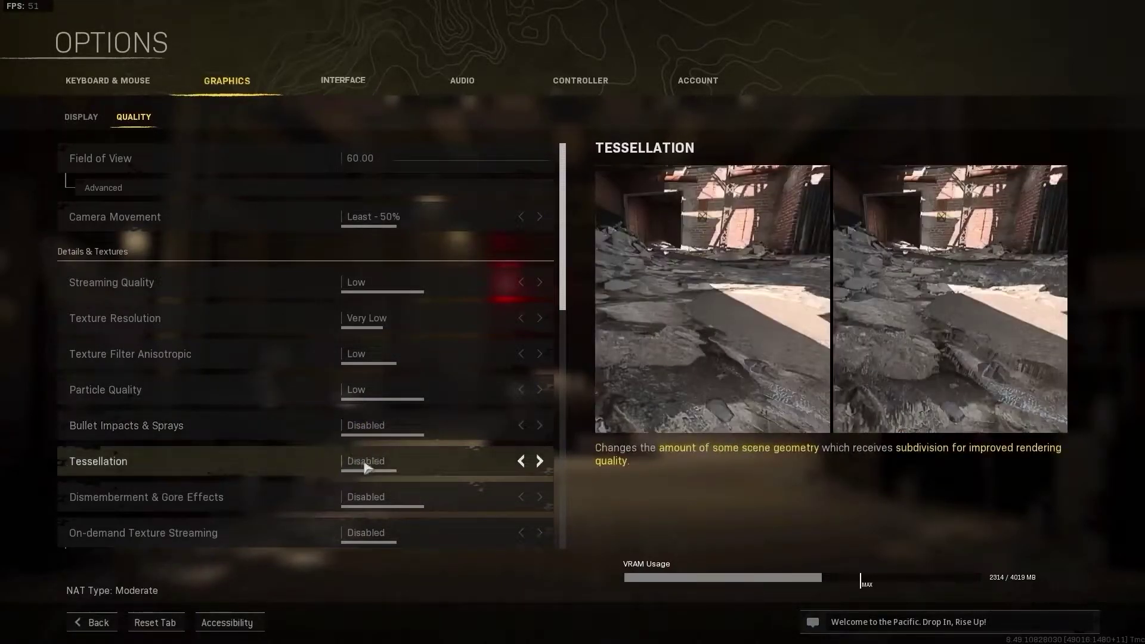
pyautogui.moveTo(92, 499)
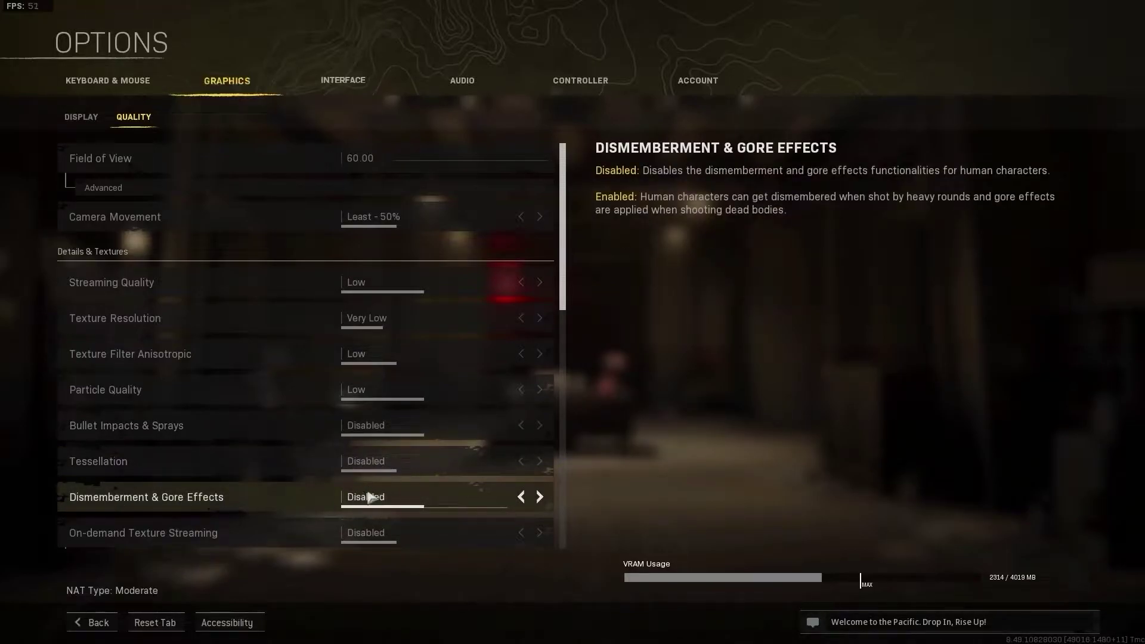
pyautogui.moveTo(352, 534)
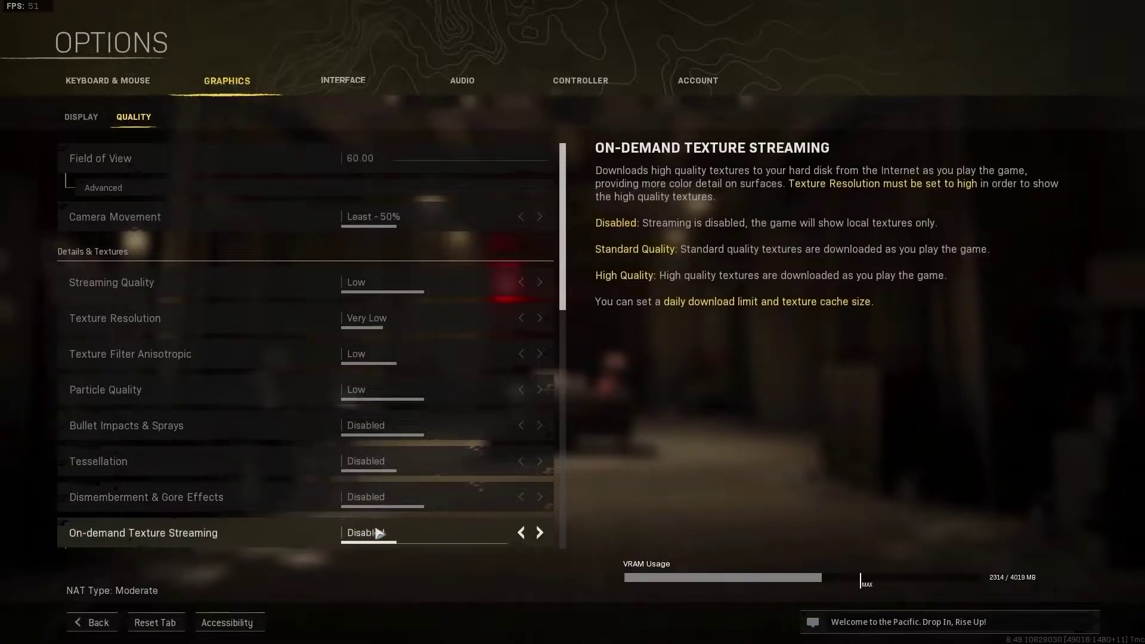
# Examine the Post Processing Effects and Shadow & Lighting options in the graphics quality settings
pyautogui.moveTo(529, 352)
pyautogui.scroll(-5, 529, 322)
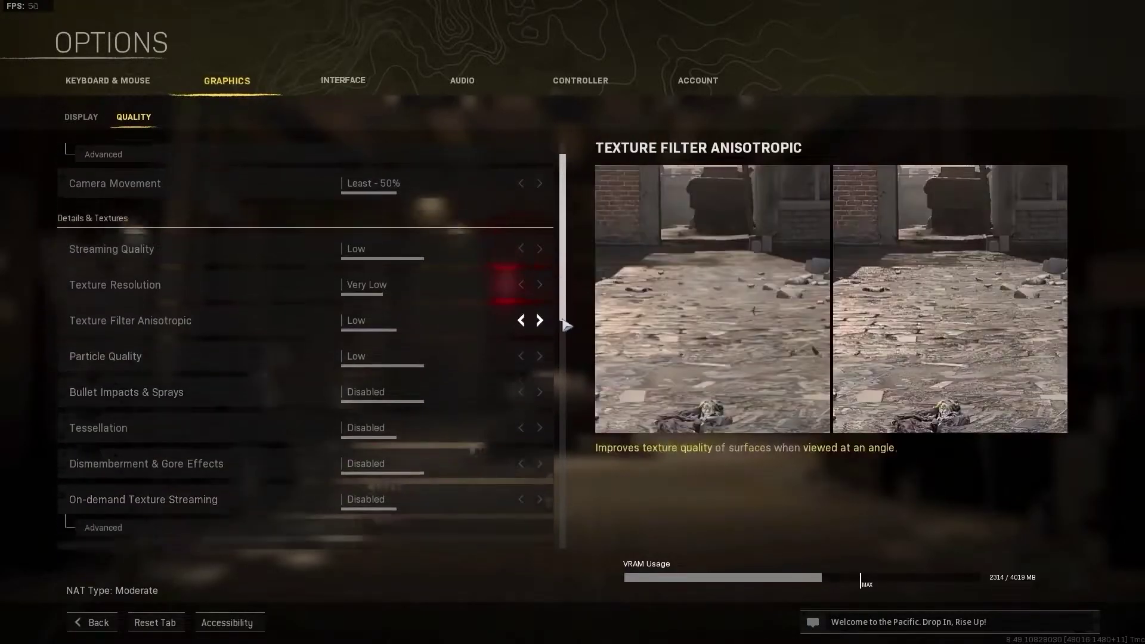
pyautogui.scroll(-5, 565, 386)
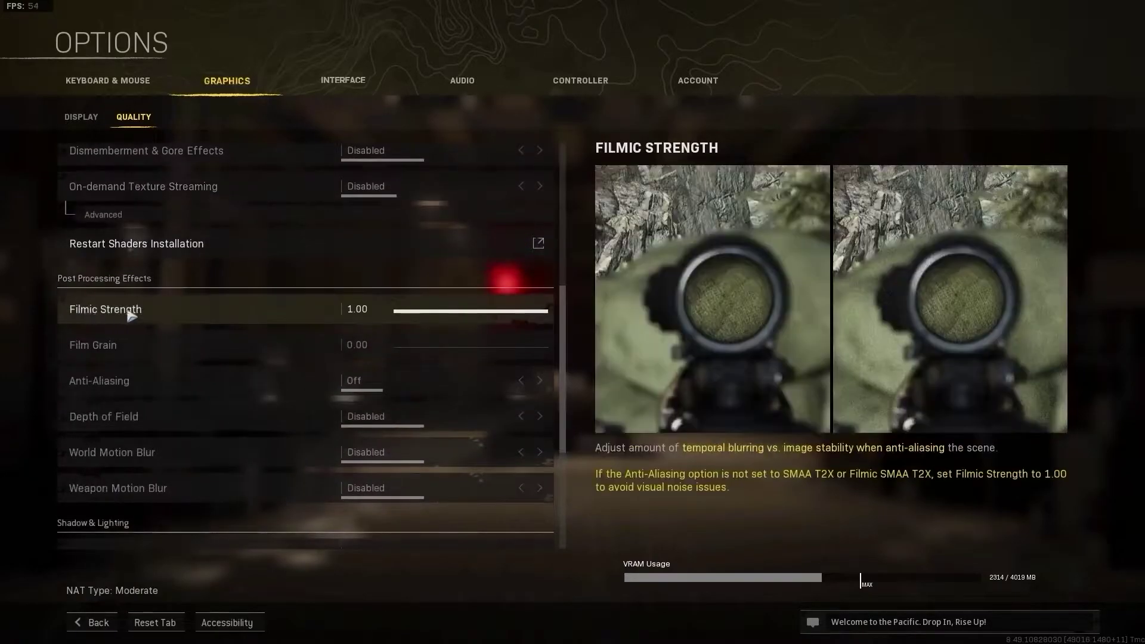
pyautogui.click(353, 301)
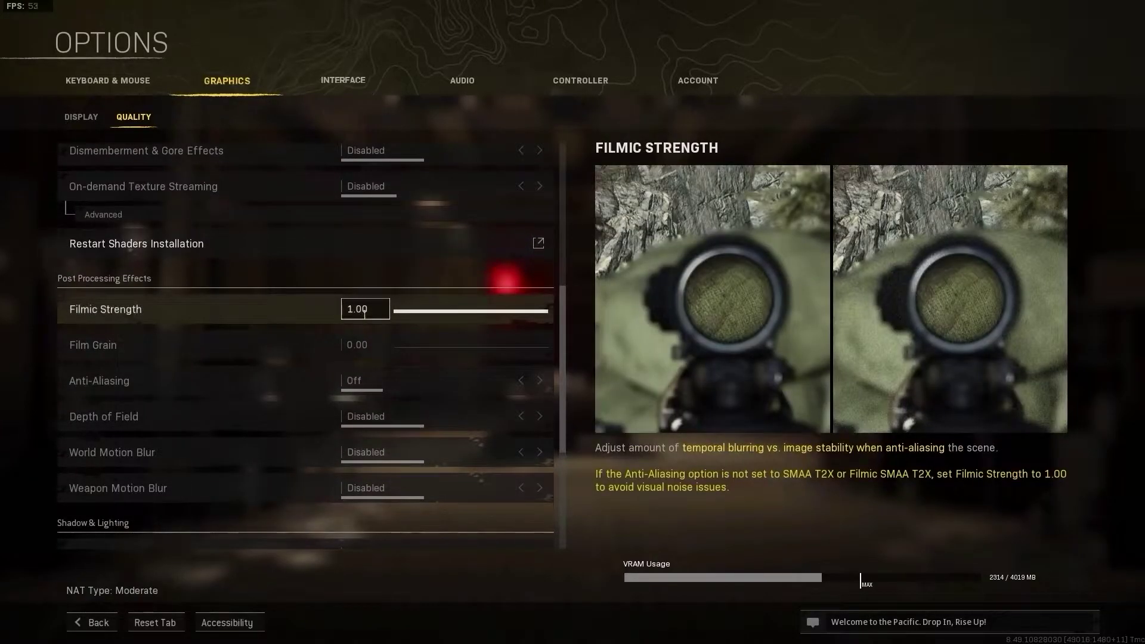
pyautogui.moveTo(147, 358)
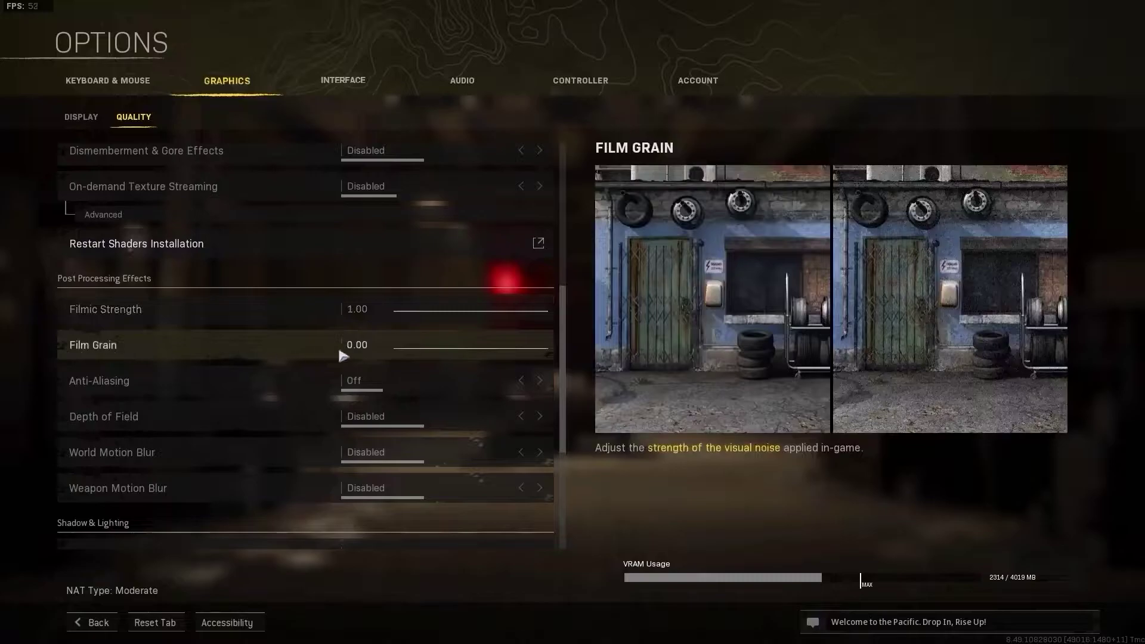
pyautogui.click(353, 337)
pyautogui.moveTo(172, 391)
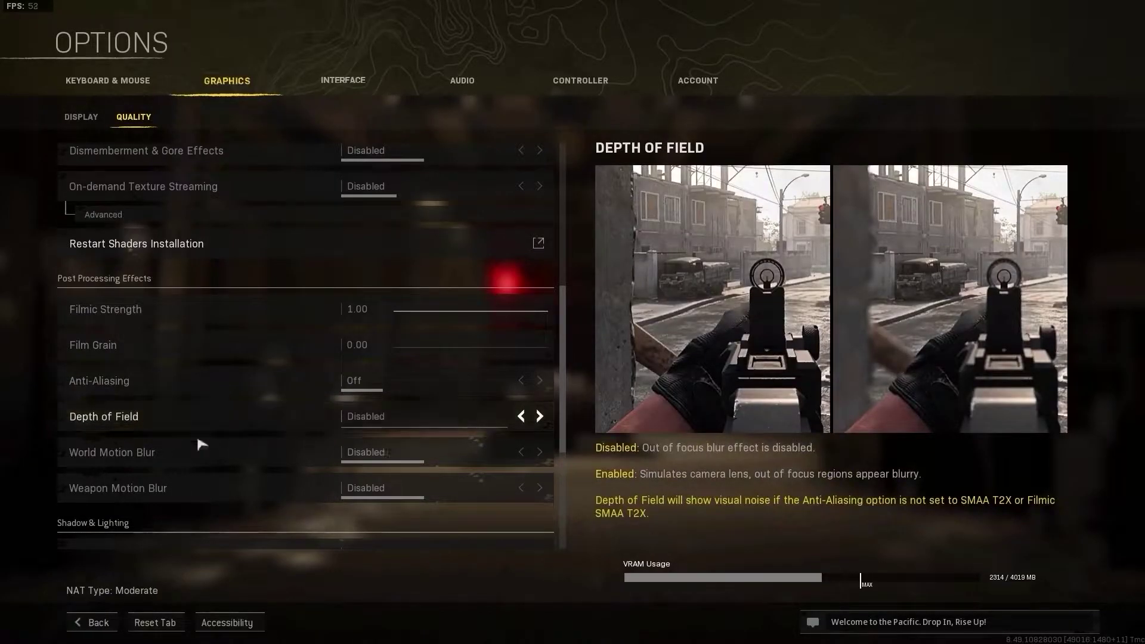
pyautogui.moveTo(74, 455)
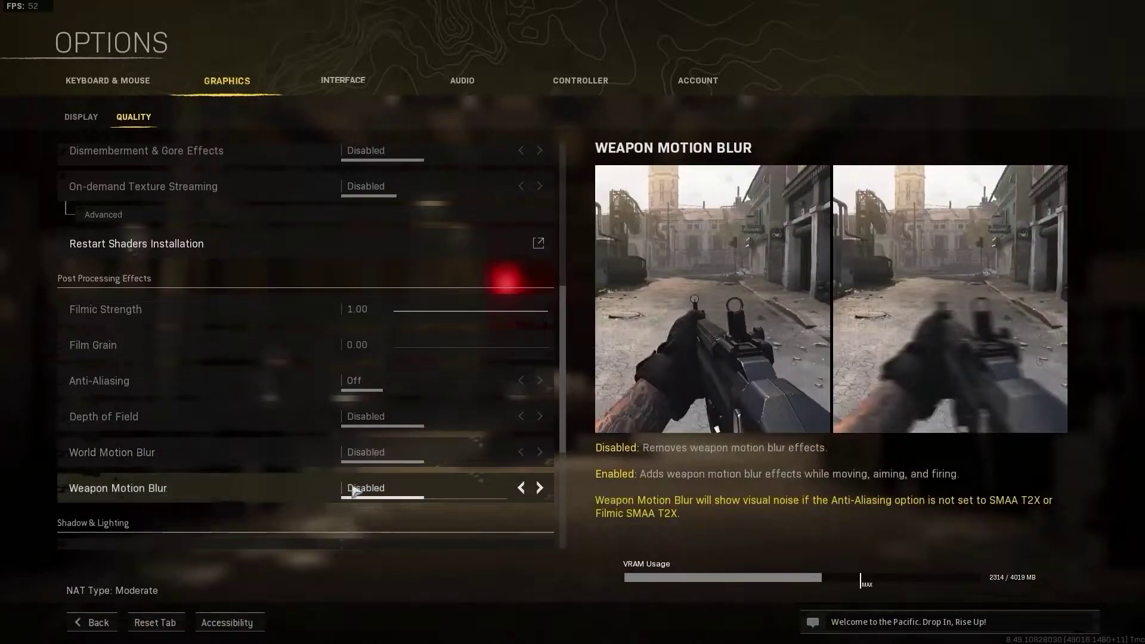
pyautogui.moveTo(564, 419); pyautogui.dragTo(567, 539)
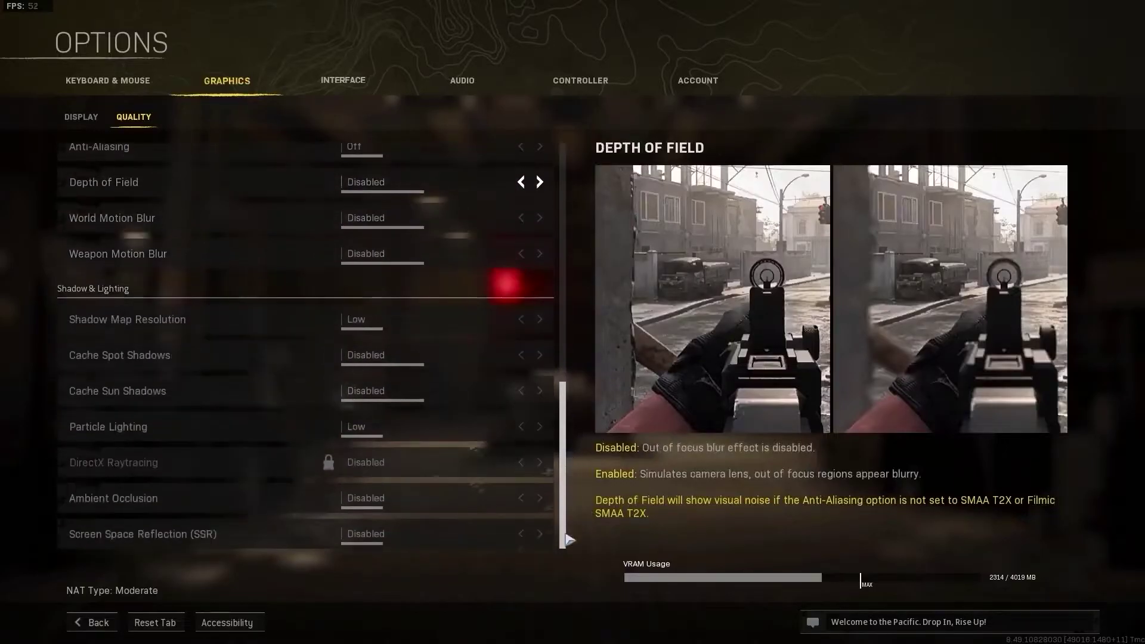
pyautogui.moveTo(123, 327)
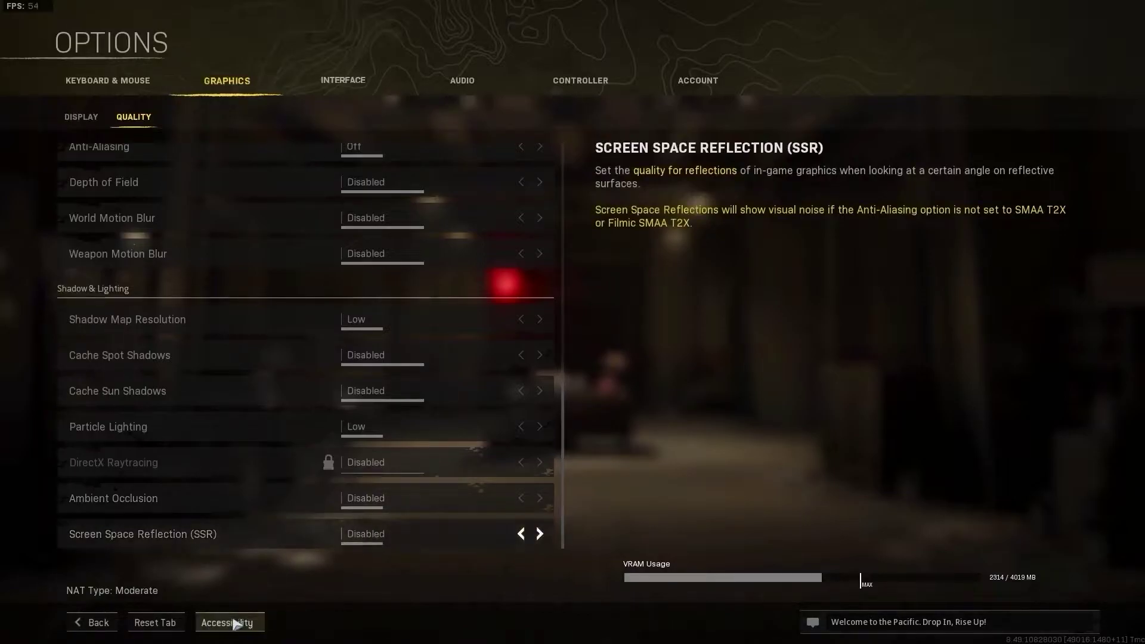
# Examine the accessibility, HUD and text chat options in the game's interface settings
pyautogui.click(344, 86)
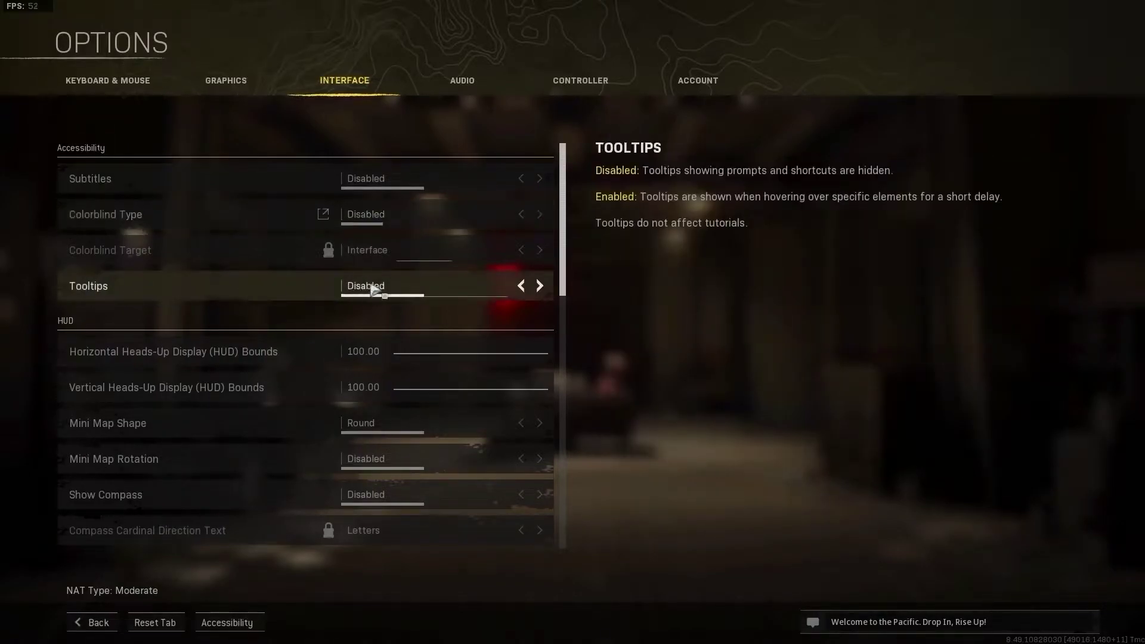
pyautogui.moveTo(562, 283); pyautogui.dragTo(565, 332)
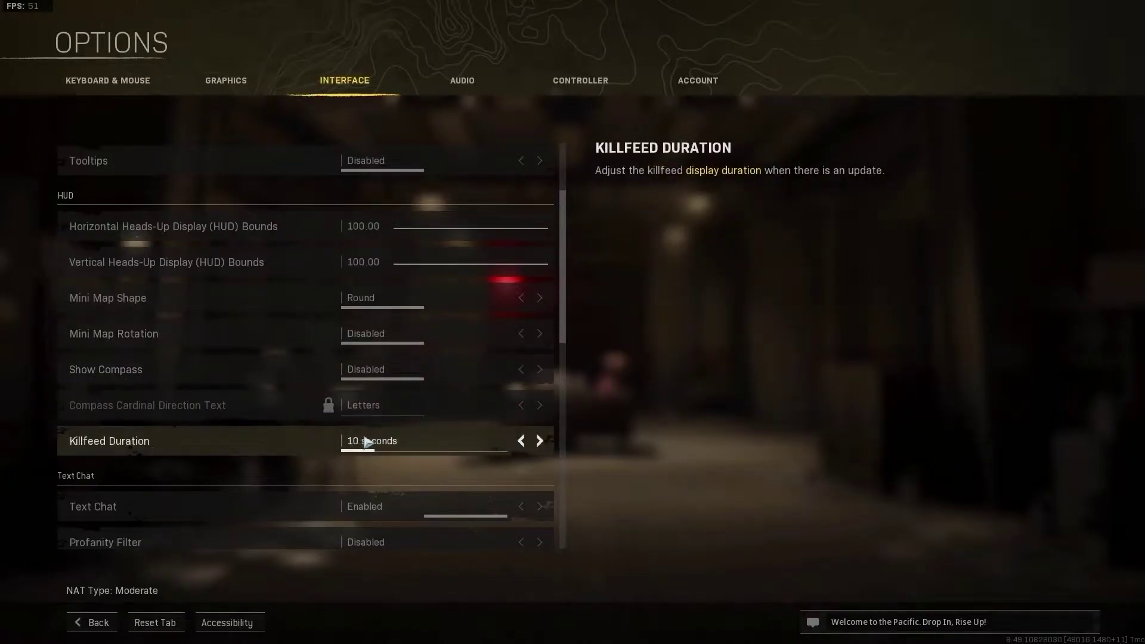
pyautogui.moveTo(563, 219); pyautogui.dragTo(553, 404)
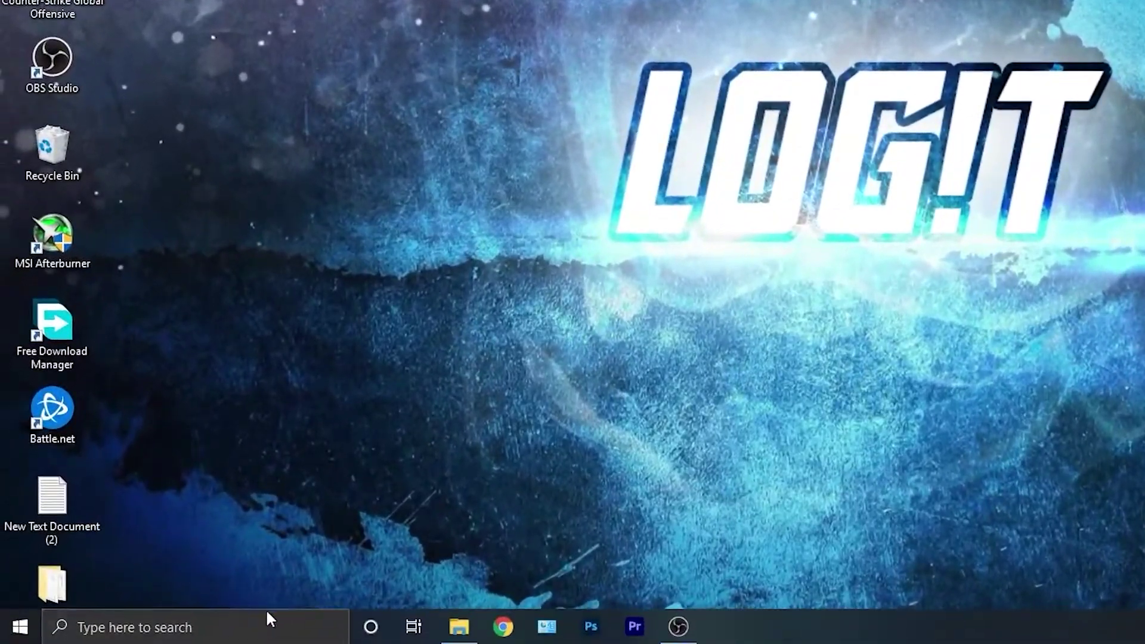
# Search Windows for cmd, open Command Prompt as administrator and move its window slightly aside
pyautogui.click(266, 617)
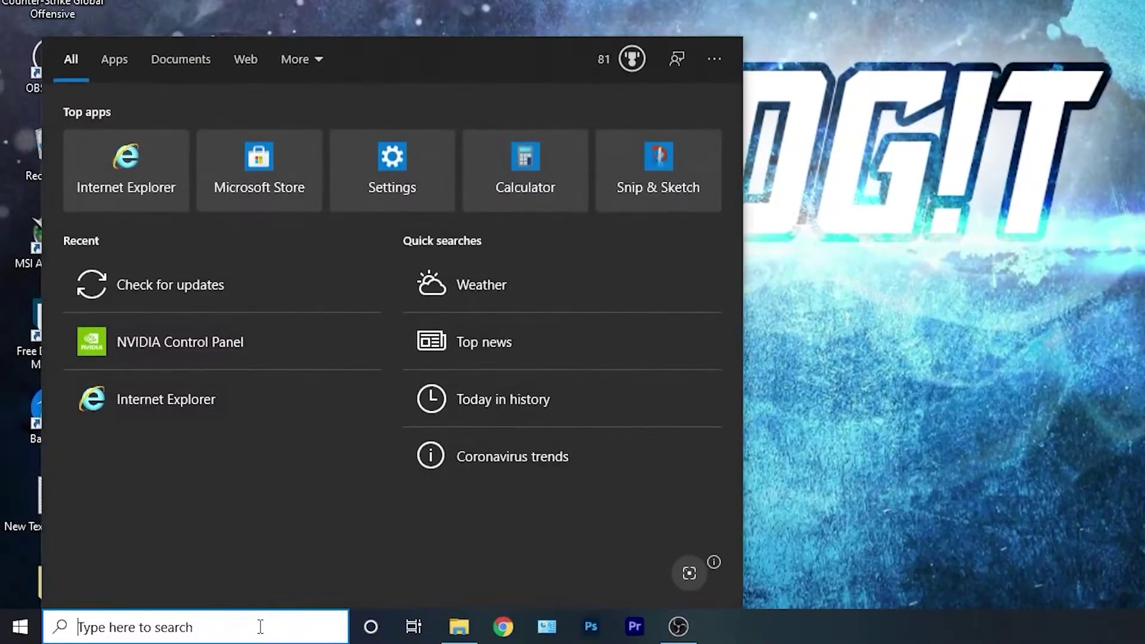
pyautogui.write('cmd')
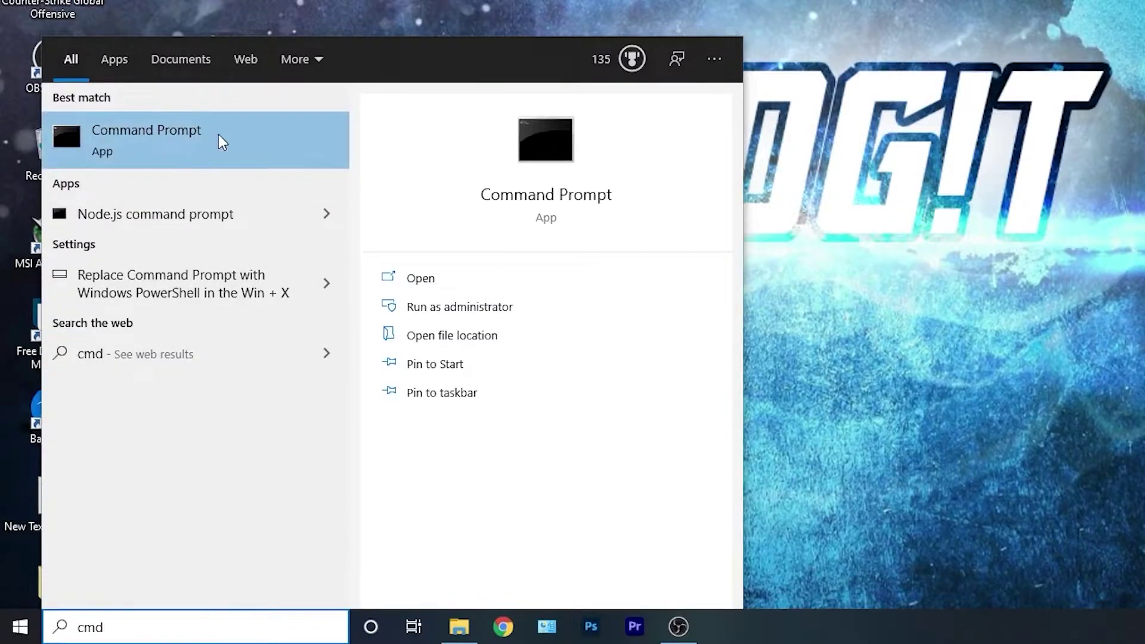
pyautogui.rightClick(202, 131)
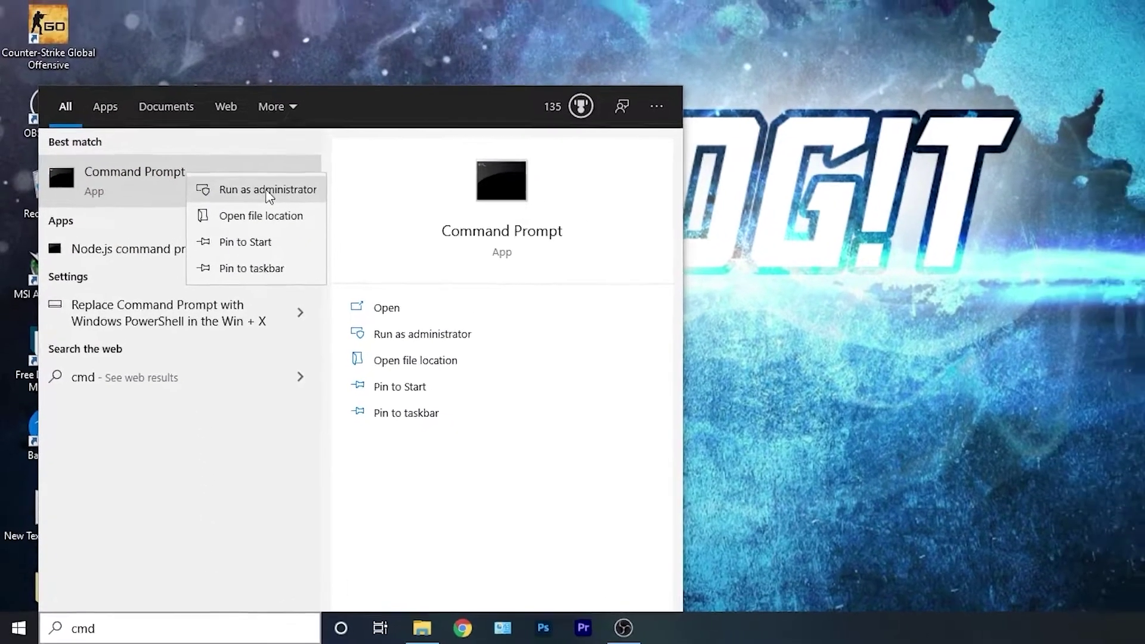
pyautogui.click(317, 149)
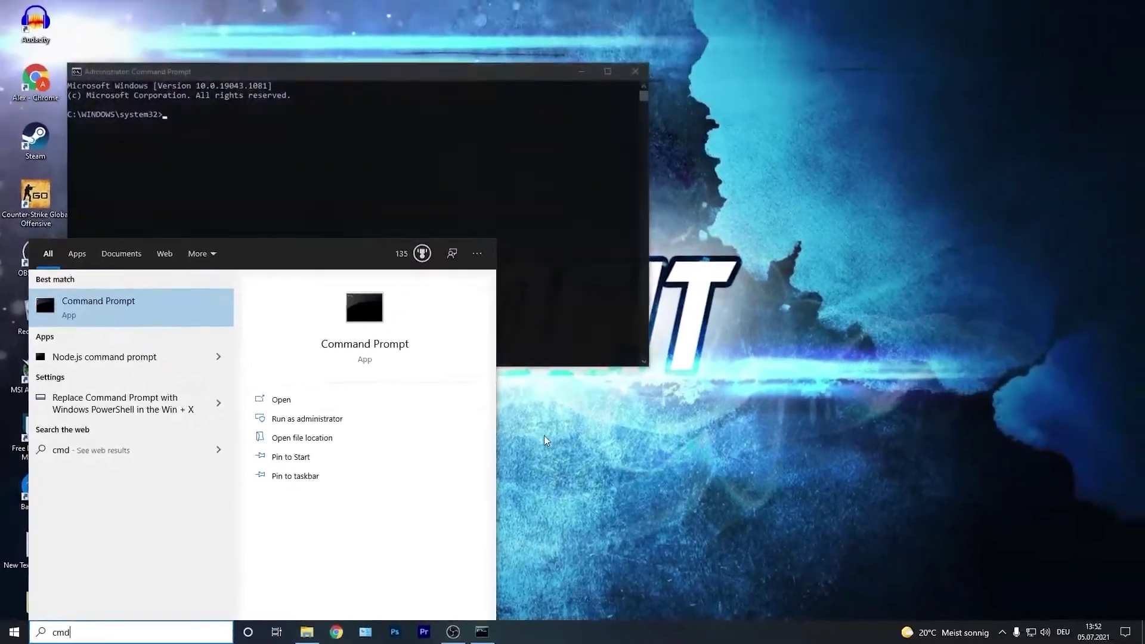
pyautogui.moveTo(349, 77); pyautogui.dragTo(318, 82)
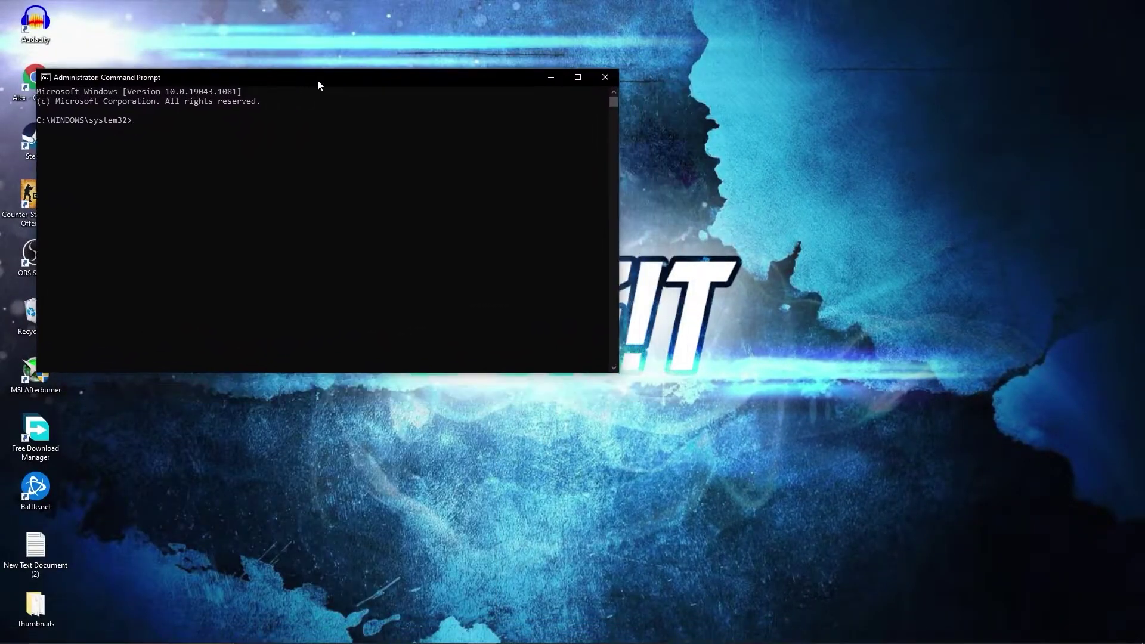
# Switch to the Notepad document, copy the line "powercfg -duplicatescheme e9a42b02-d5df-448d-aa00-03f14749eb61" and minimize the document
pyautogui.click(497, 632)
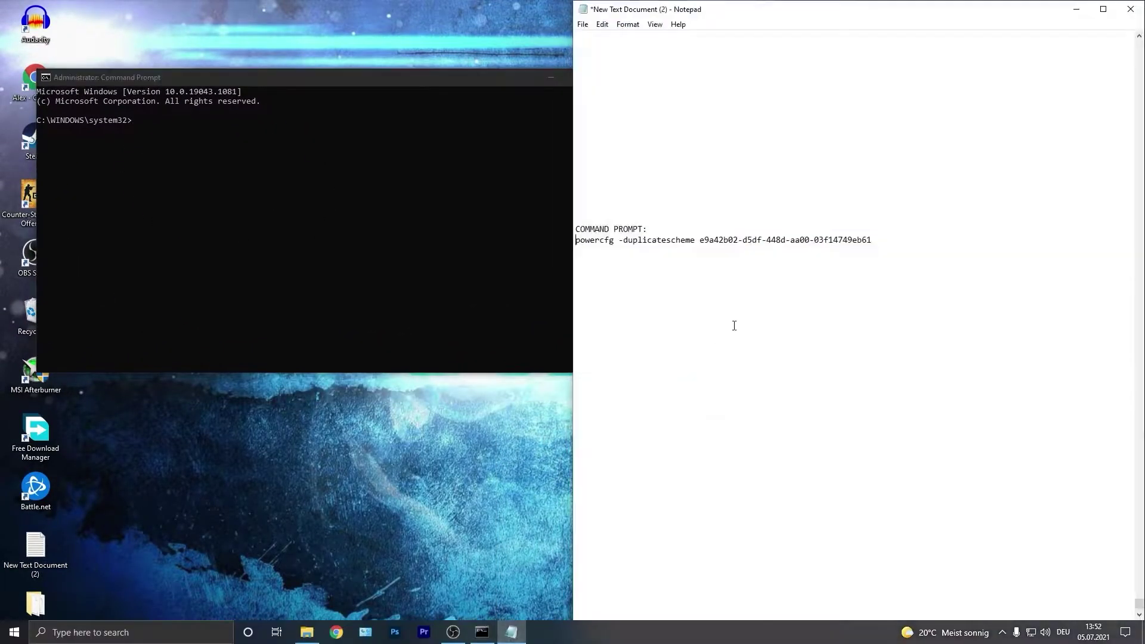
pyautogui.moveTo(871, 239); pyautogui.dragTo(575, 240)
pyautogui.rightClick(590, 240)
pyautogui.click(666, 276)
pyautogui.click(1082, 10)
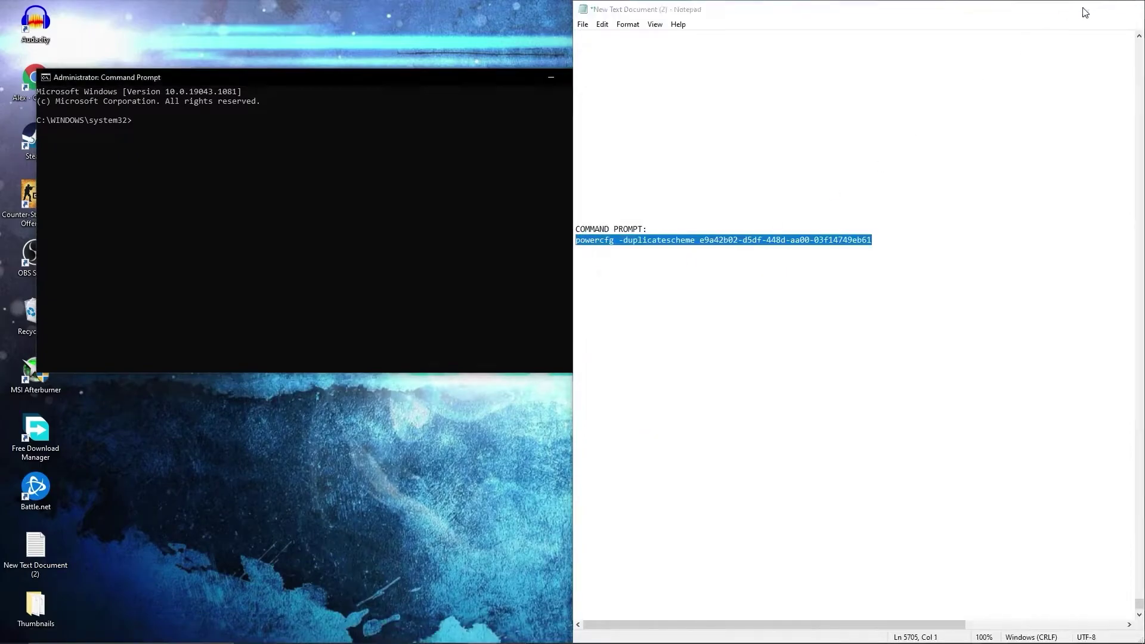
# Paste and run the copied powercfg -duplicatescheme command in the administrator Command Prompt, highlight the plan name in its output and close the window
pyautogui.rightClick(151, 120)
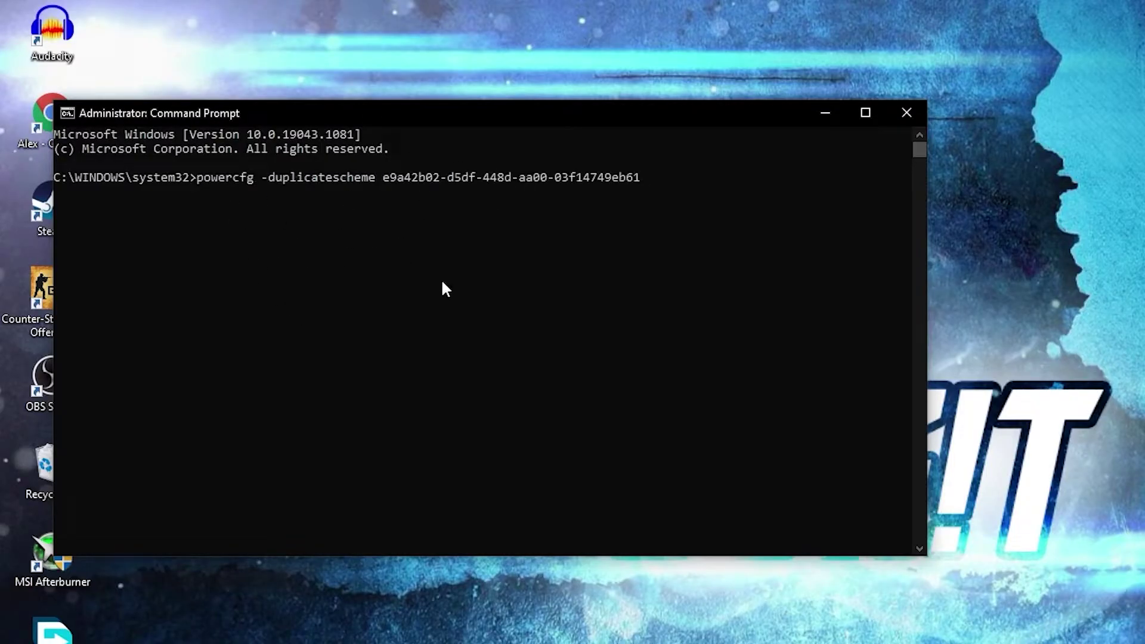
pyautogui.press('Return')
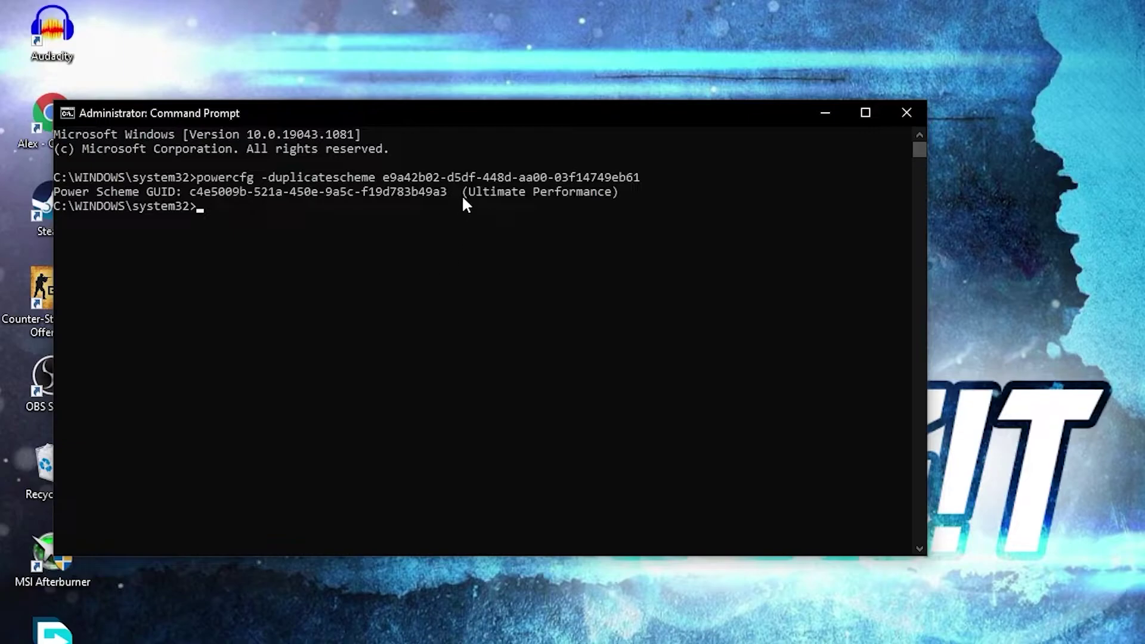
pyautogui.moveTo(464, 193); pyautogui.dragTo(473, 192)
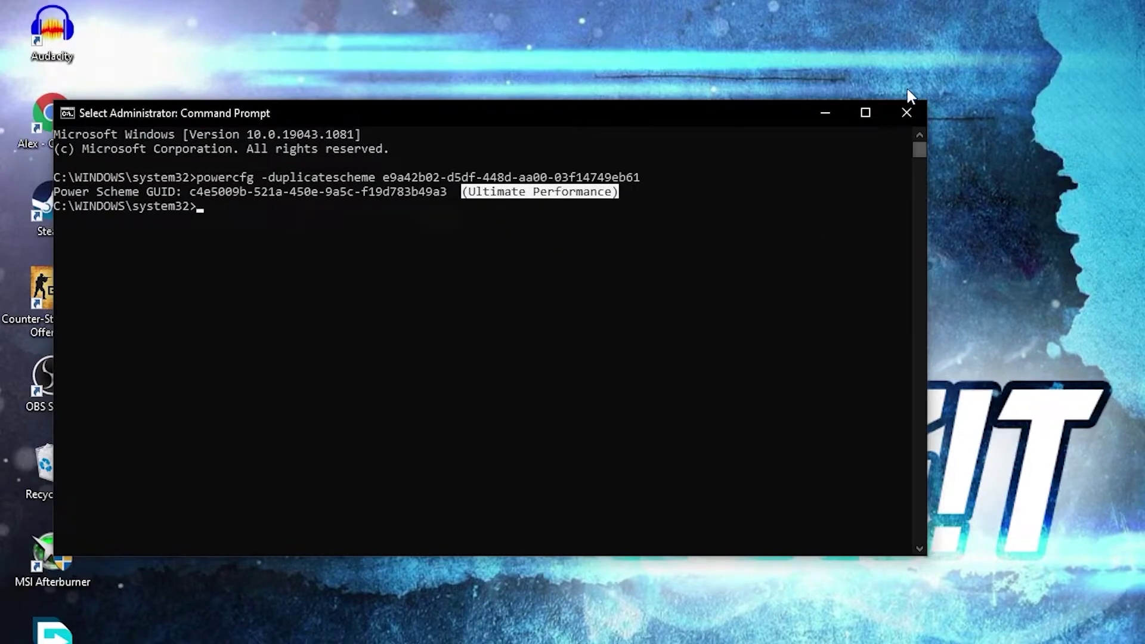
pyautogui.click(897, 114)
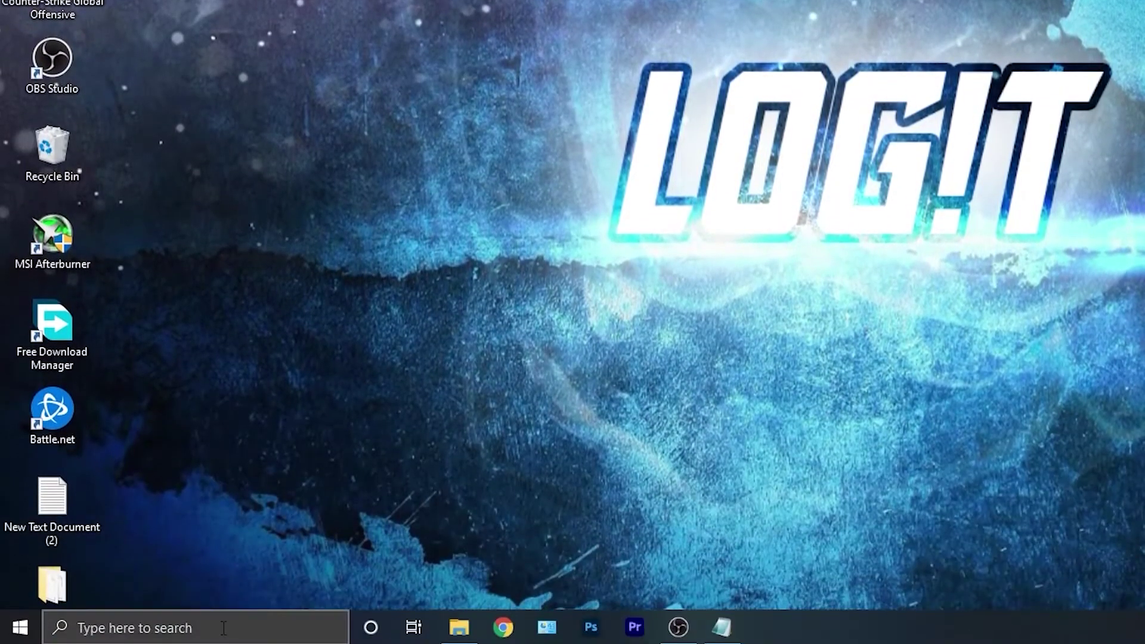
# Open the Windows power plan options, expand the additional plans and select the last Ultimate Performance plan listed
pyautogui.click(225, 631)
pyautogui.write('choose')
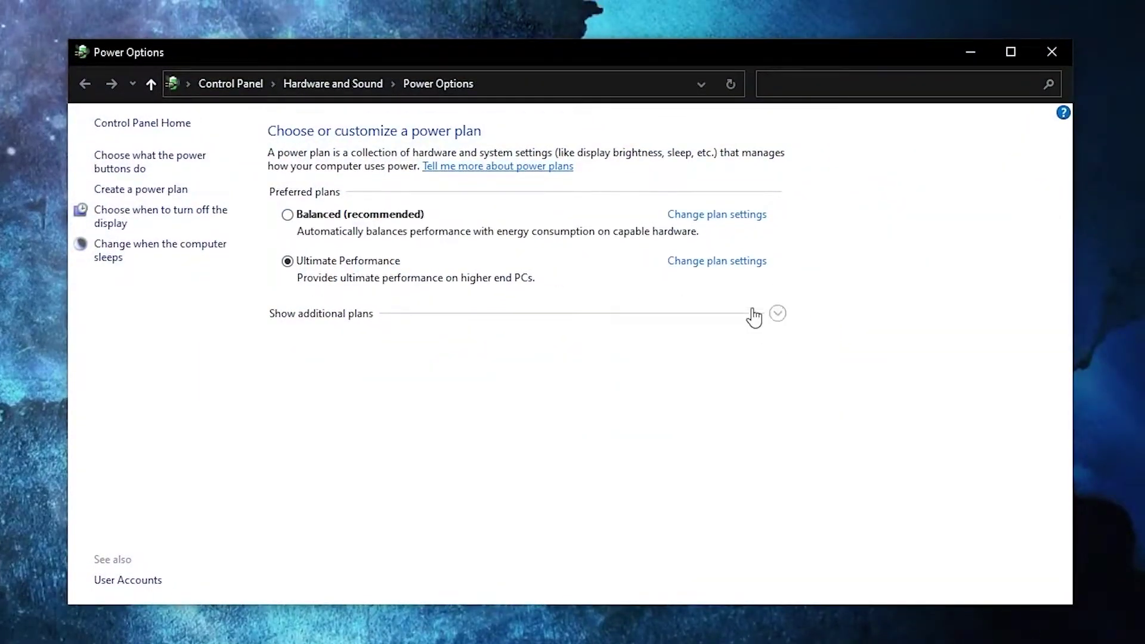
pyautogui.click(777, 314)
pyautogui.scroll(-5, 710, 332)
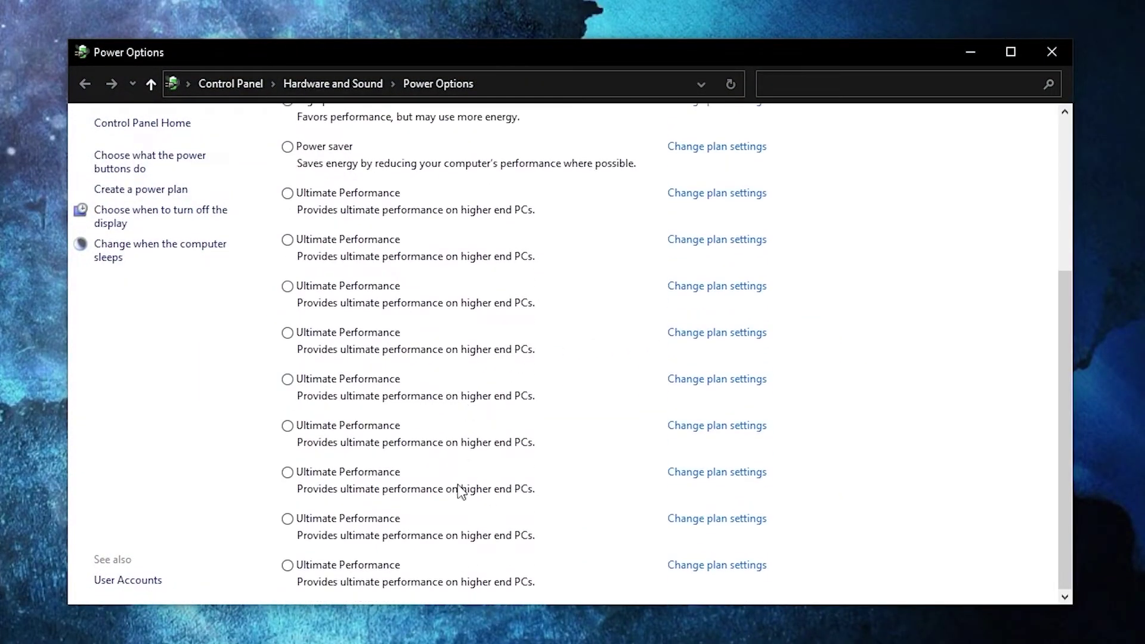
pyautogui.click(292, 570)
# Search for This PC, open its properties and bring up the Performance Options from the advanced system settings
pyautogui.click(261, 627)
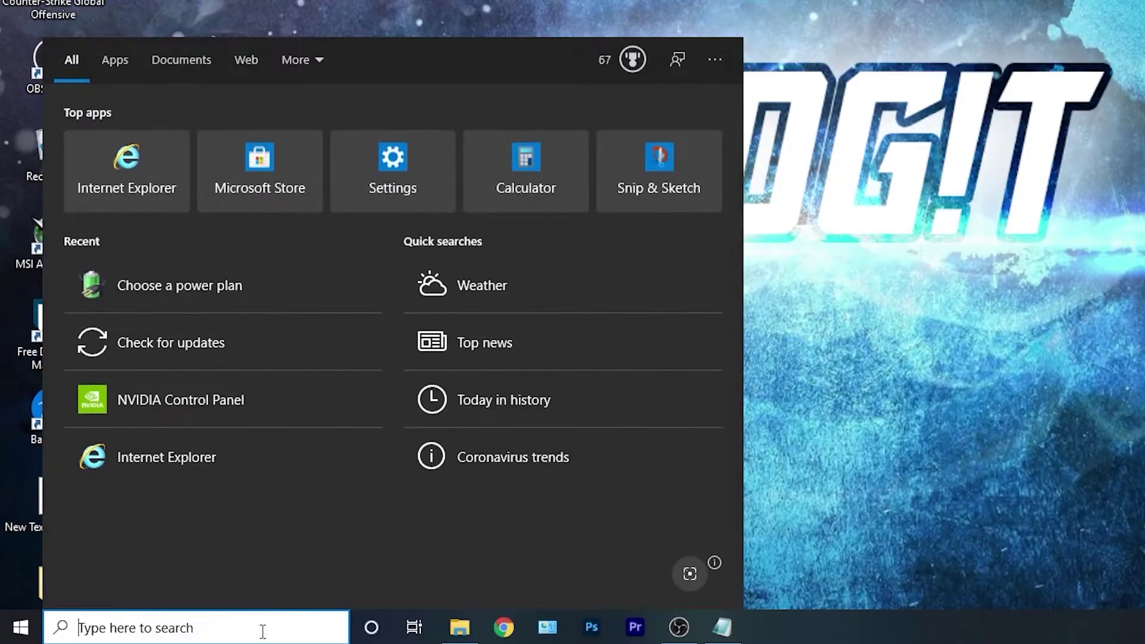
pyautogui.write('this pc')
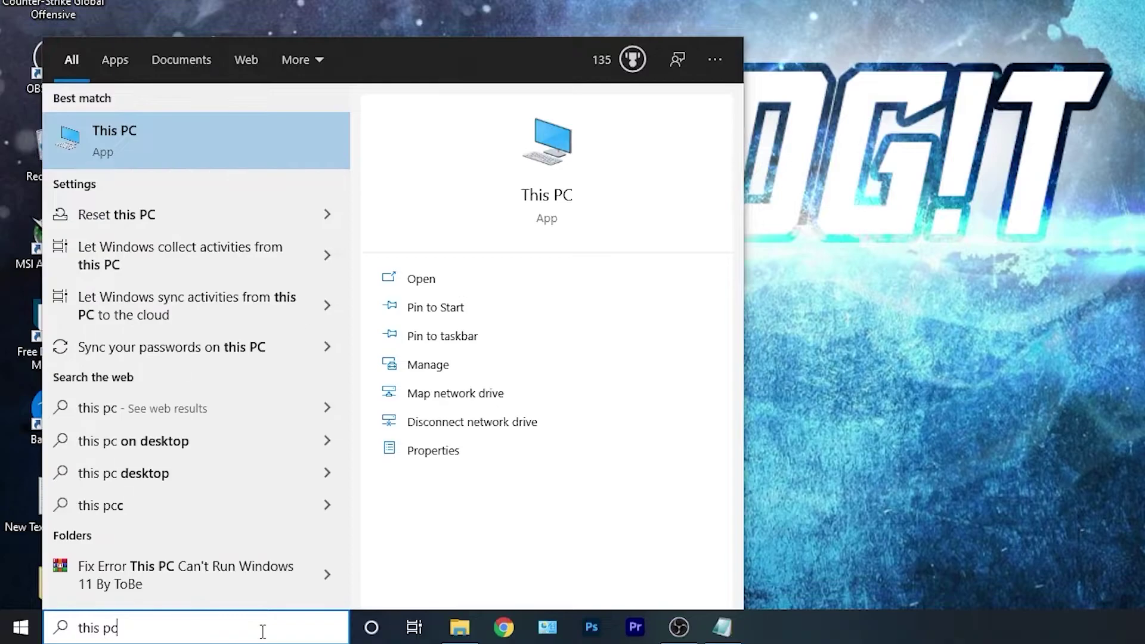
pyautogui.rightClick(192, 138)
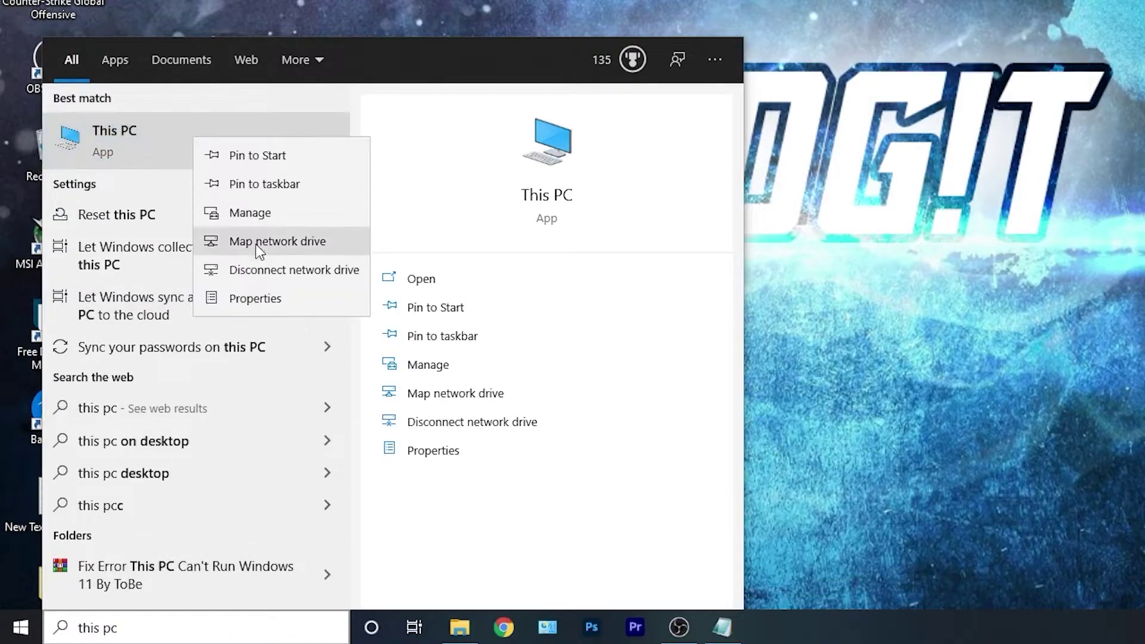
pyautogui.click(281, 300)
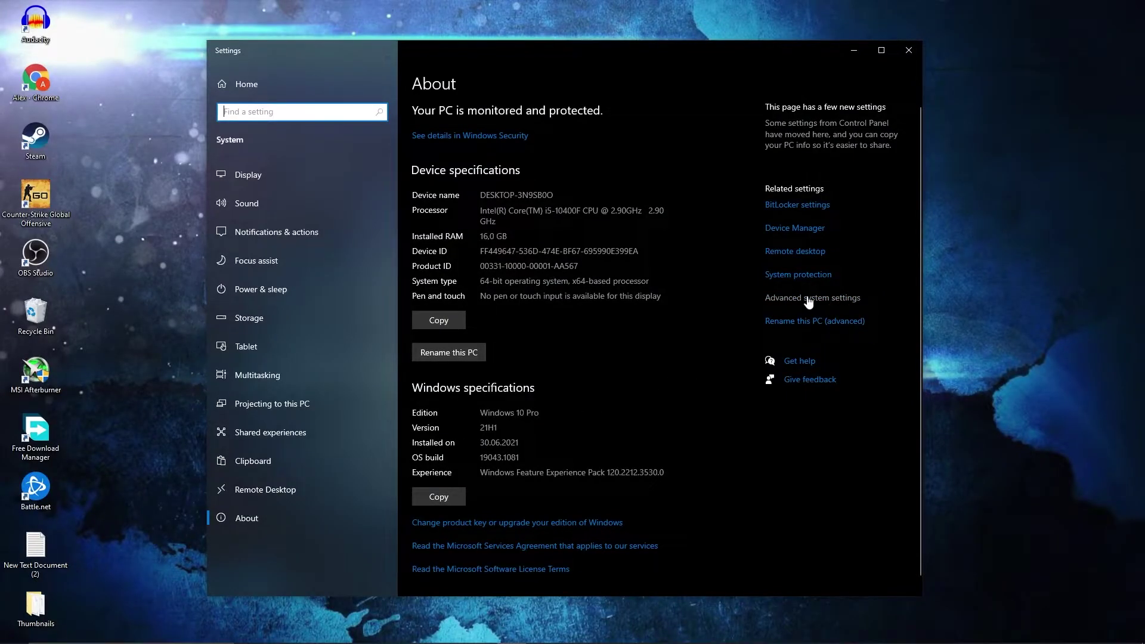
pyautogui.click(808, 298)
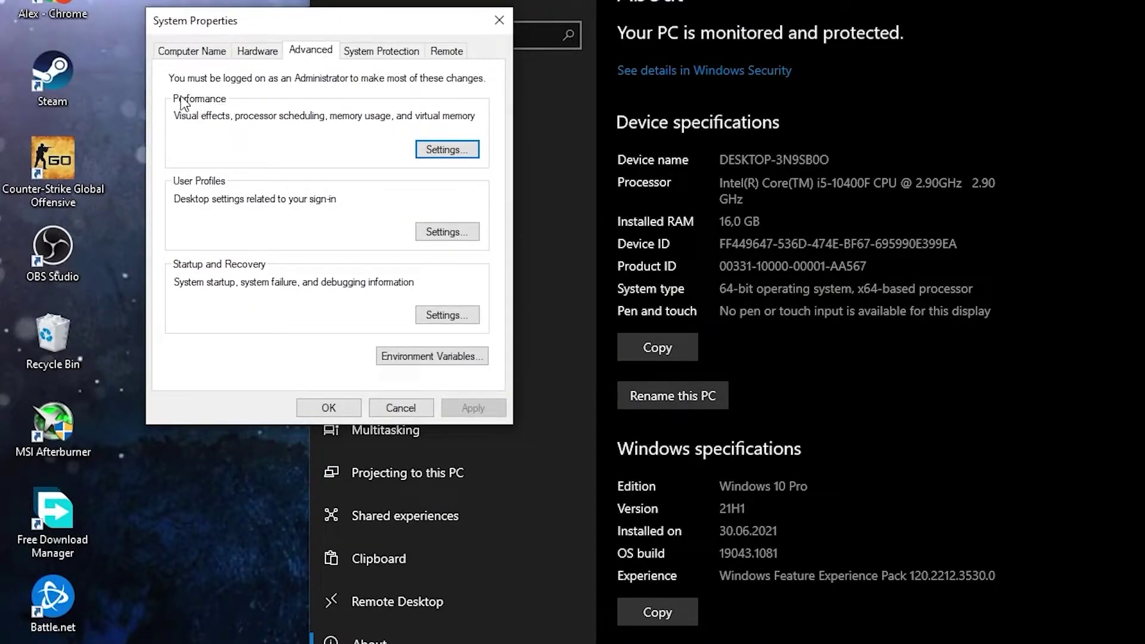
pyautogui.click(444, 150)
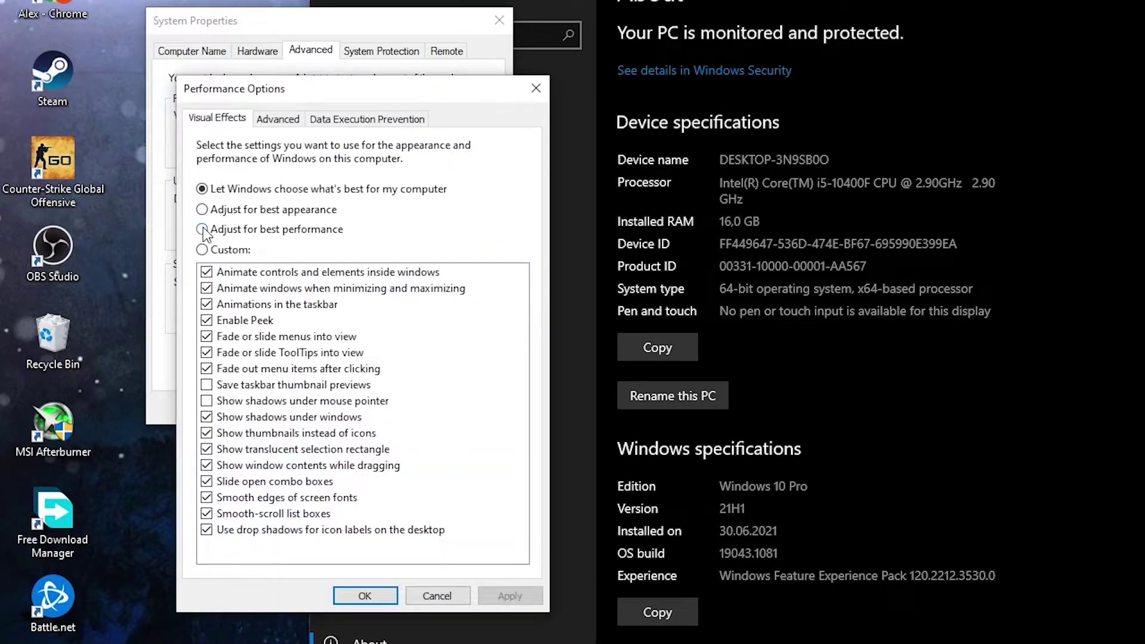
# Set the visual effects to "Adjust for best performance", apply the change and close the system dialogs and Settings window
pyautogui.click(203, 230)
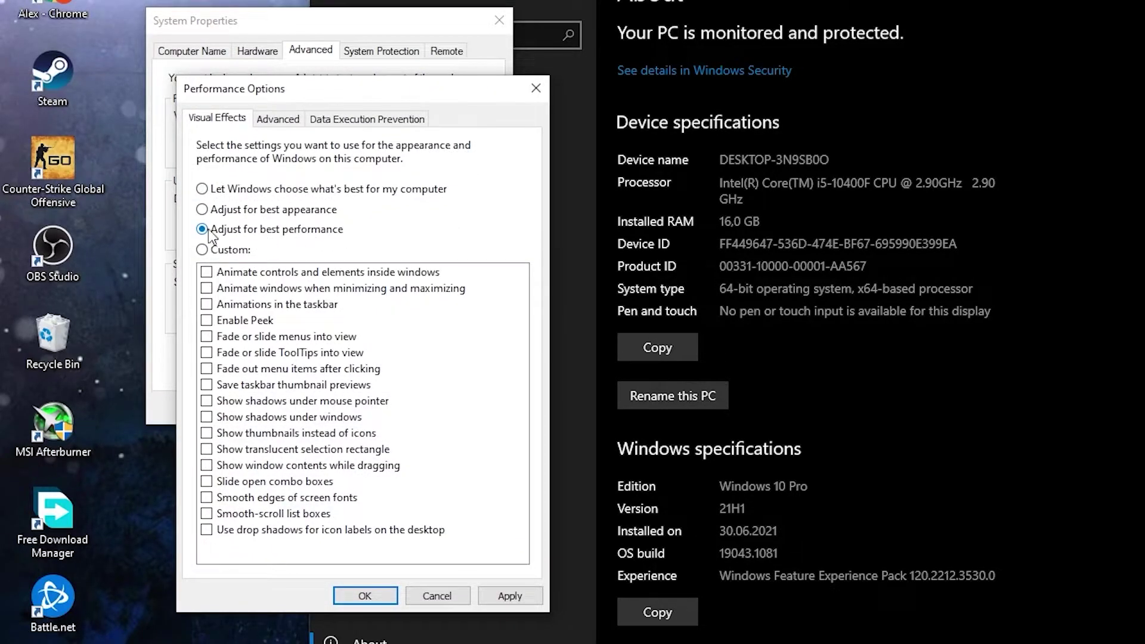
pyautogui.click(512, 595)
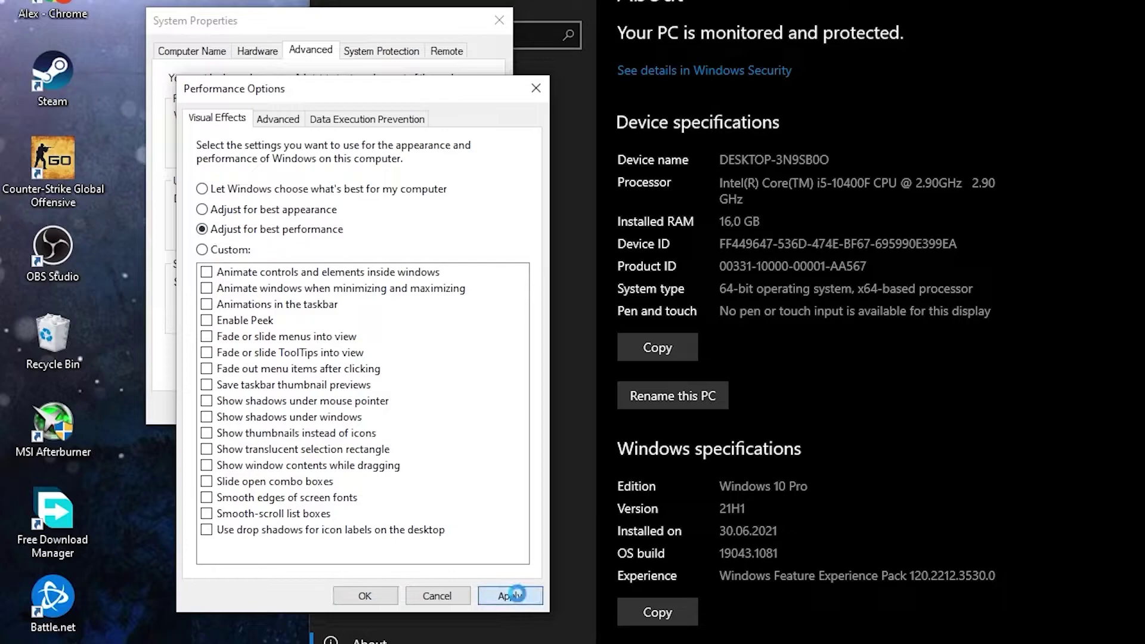
pyautogui.click(371, 597)
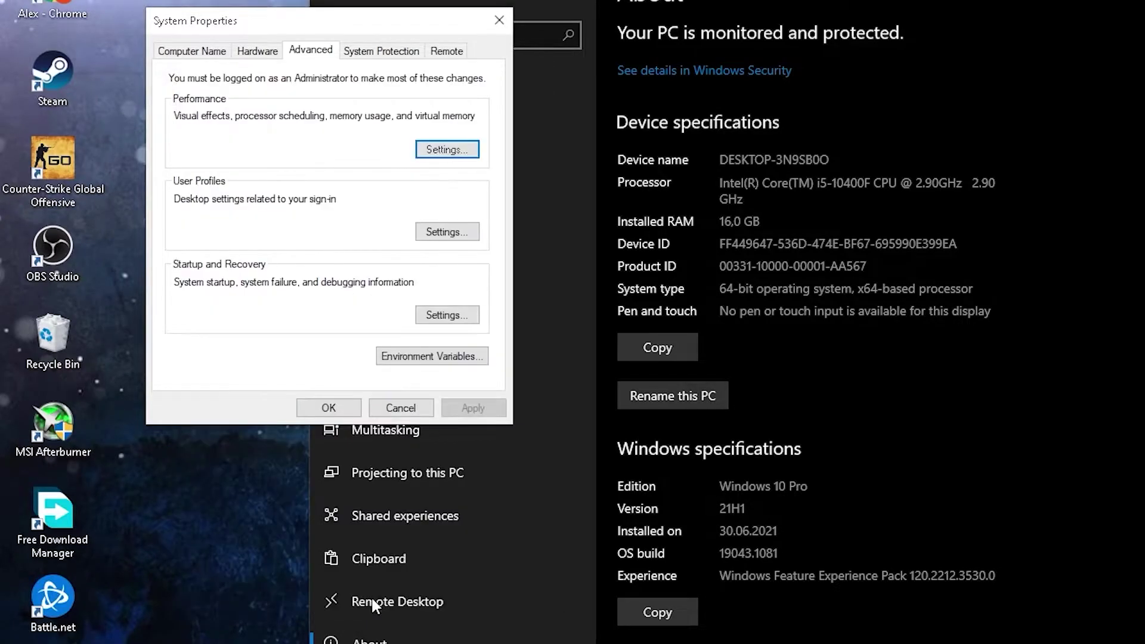
pyautogui.click(342, 412)
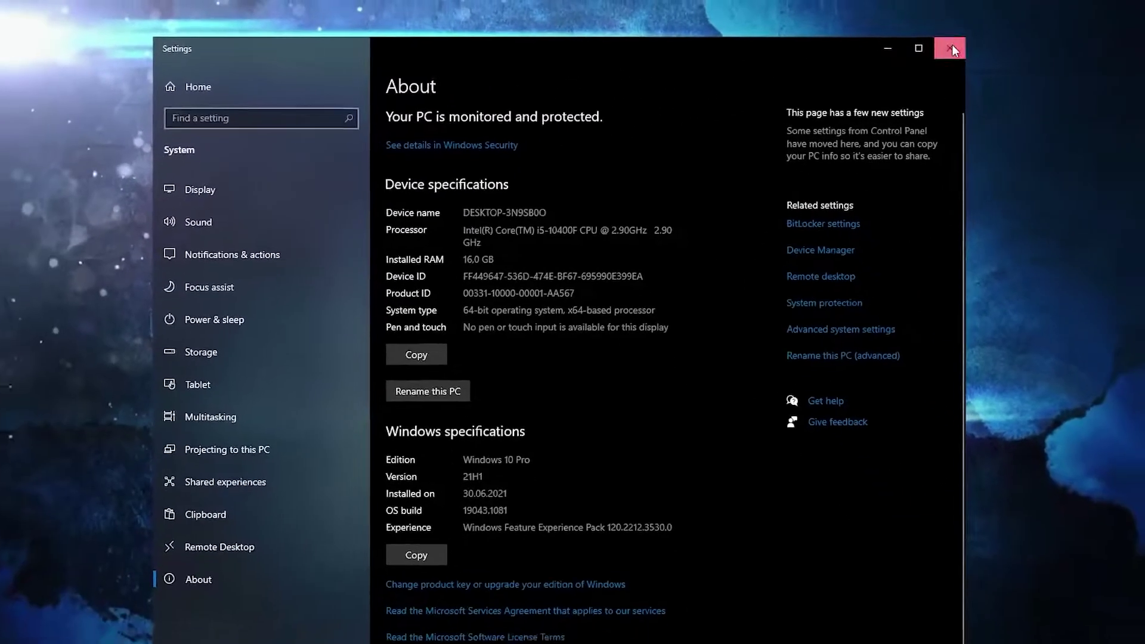
pyautogui.click(952, 46)
# Open the Windows Graphics settings and turn on Hardware-accelerated GPU scheduling
pyautogui.click(147, 632)
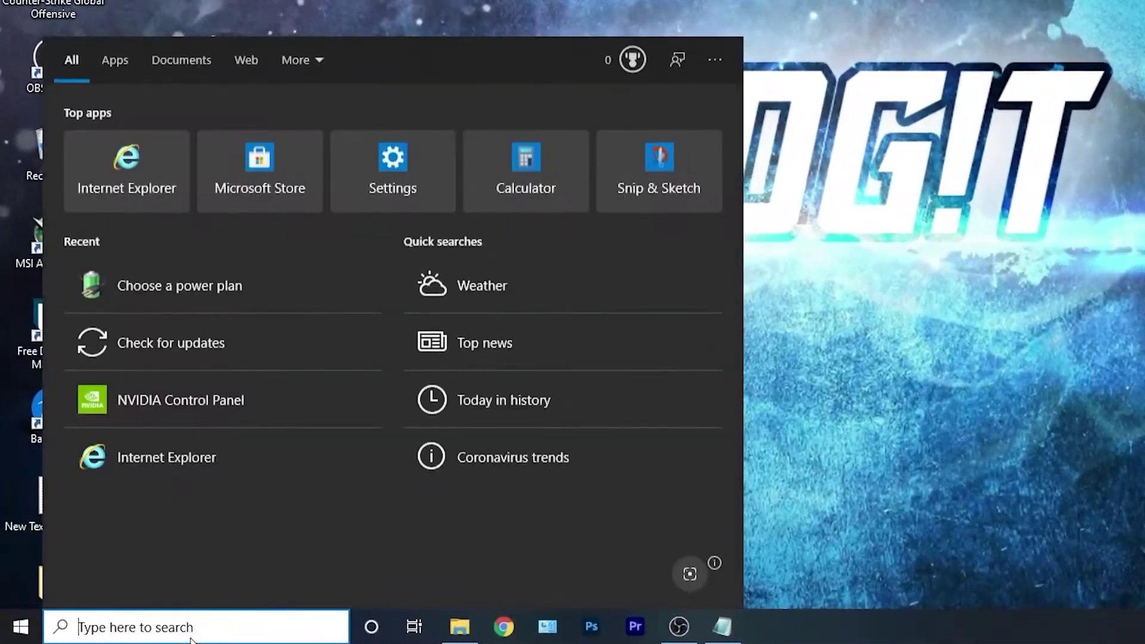
pyautogui.write('grap')
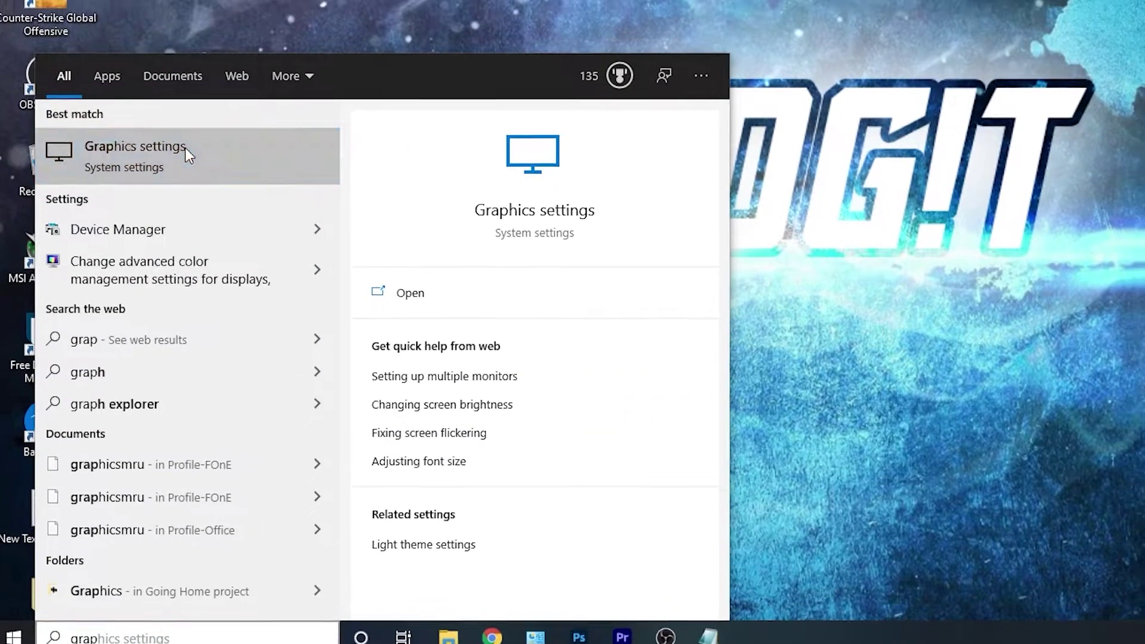
pyautogui.click(178, 140)
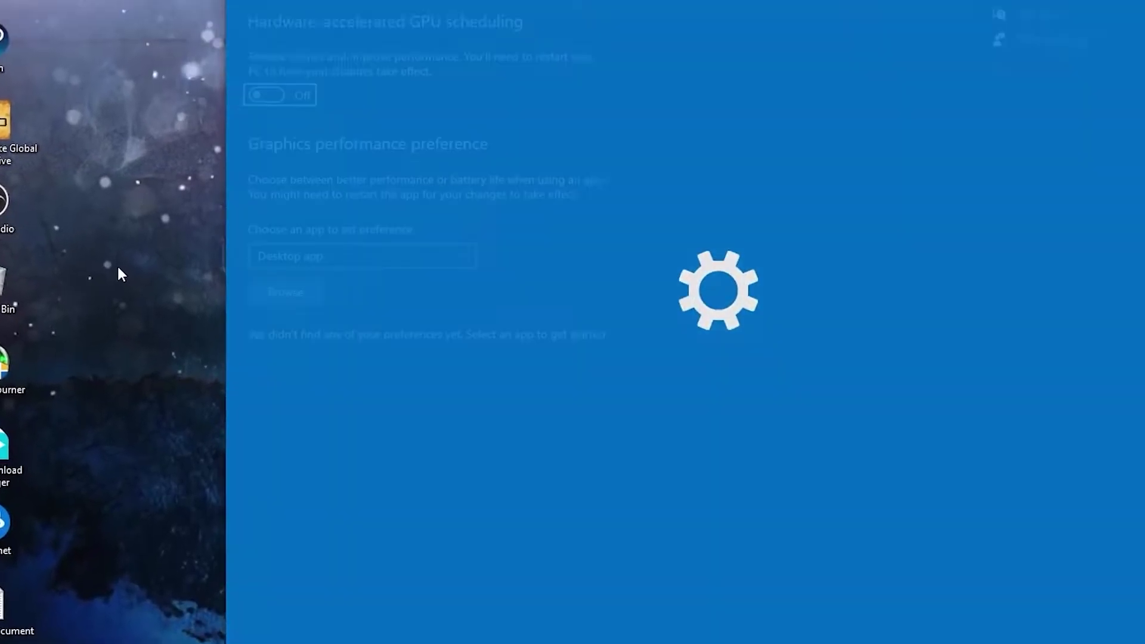
pyautogui.click(202, 188)
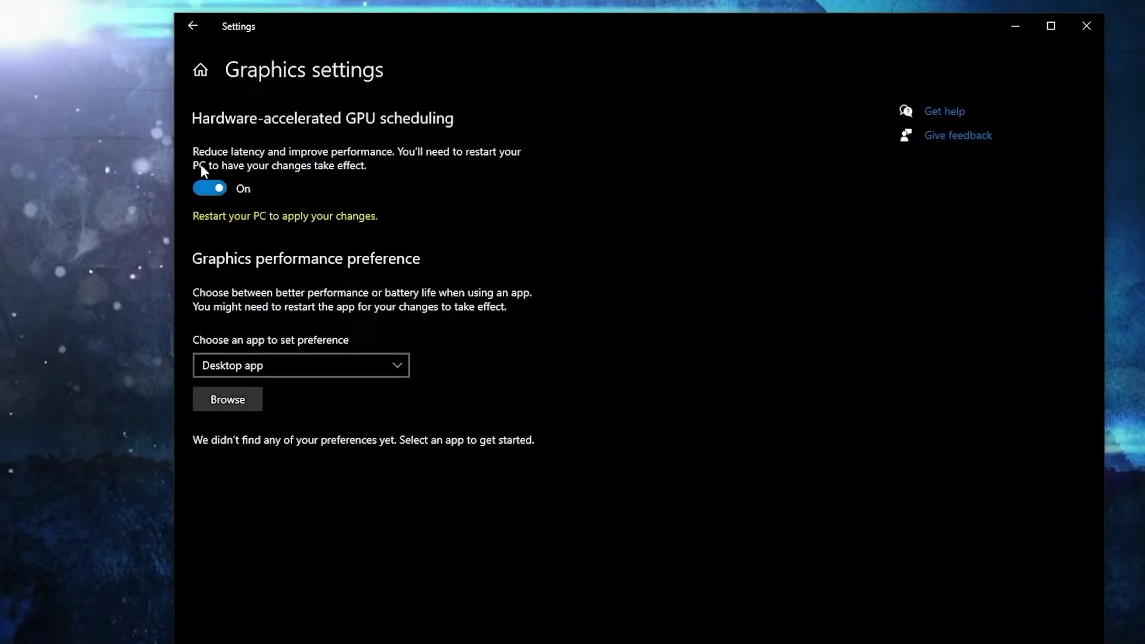
# Browse for a desktop app in the graphics performance preference and select ModernWarfare in D:\Games\Call of Duty Modern Warfare
pyautogui.click(227, 400)
pyautogui.click(235, 339)
pyautogui.click(362, 255)
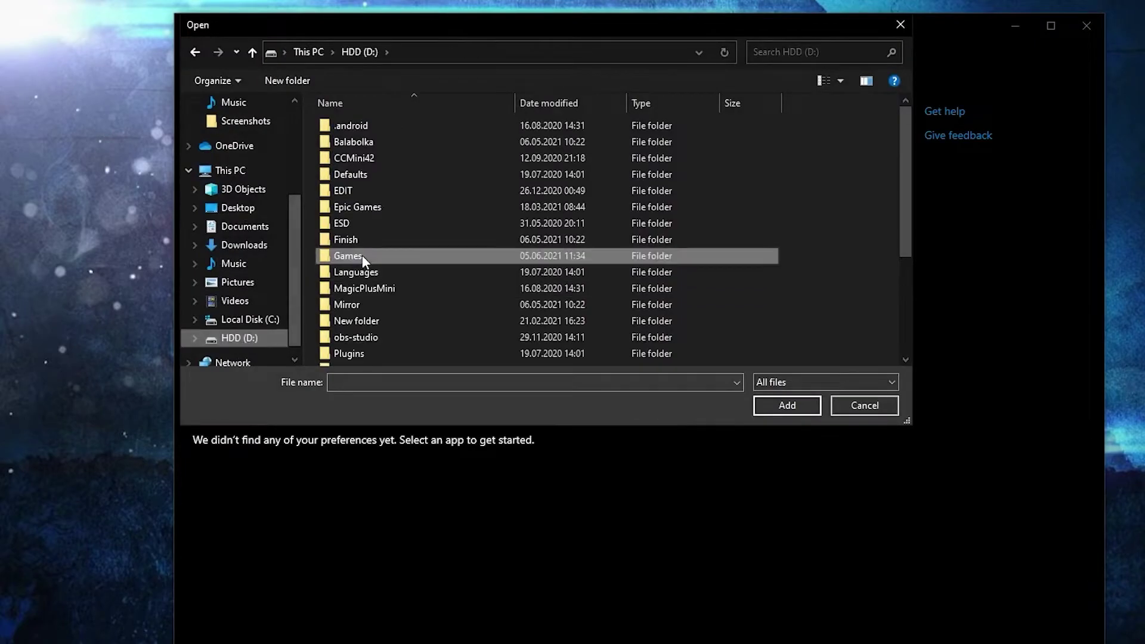
pyautogui.doubleClick(363, 255)
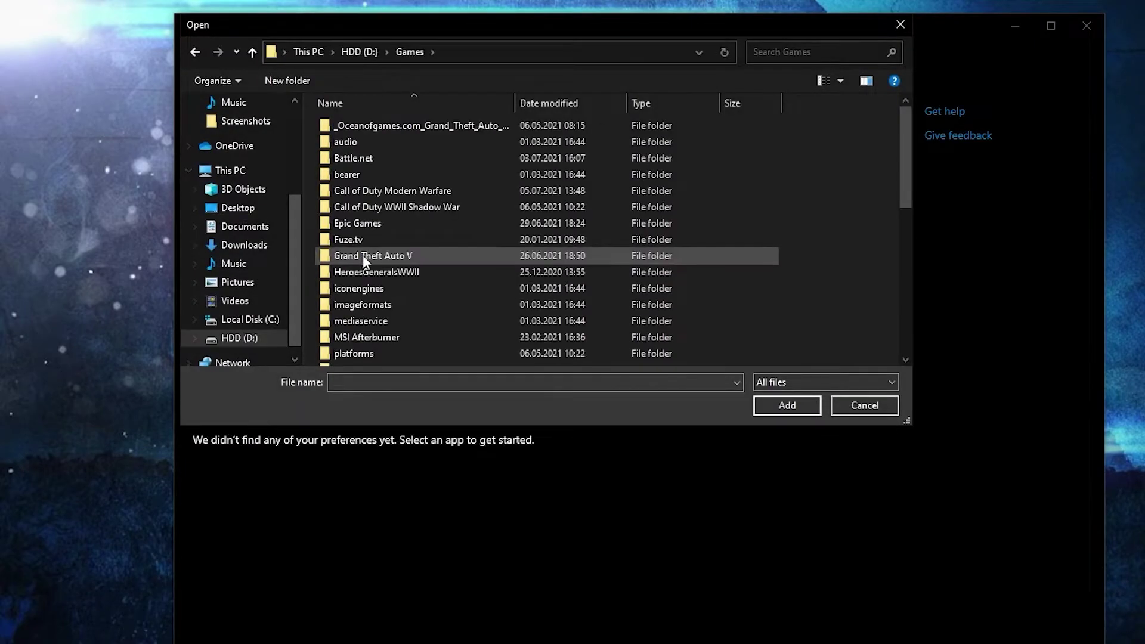
pyautogui.doubleClick(391, 188)
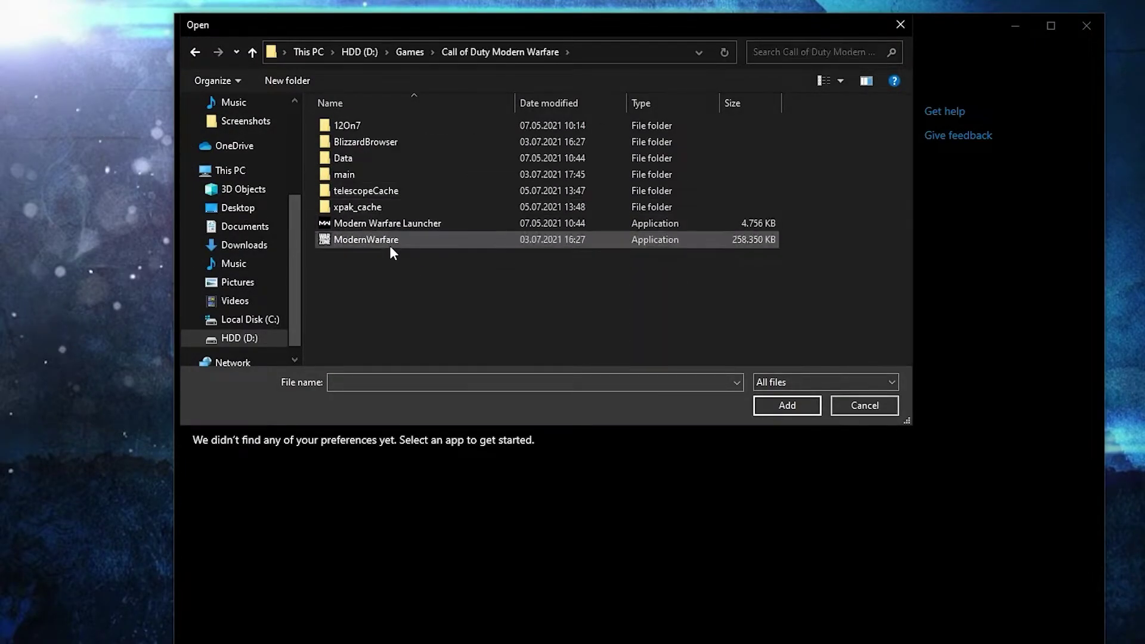
pyautogui.click(335, 240)
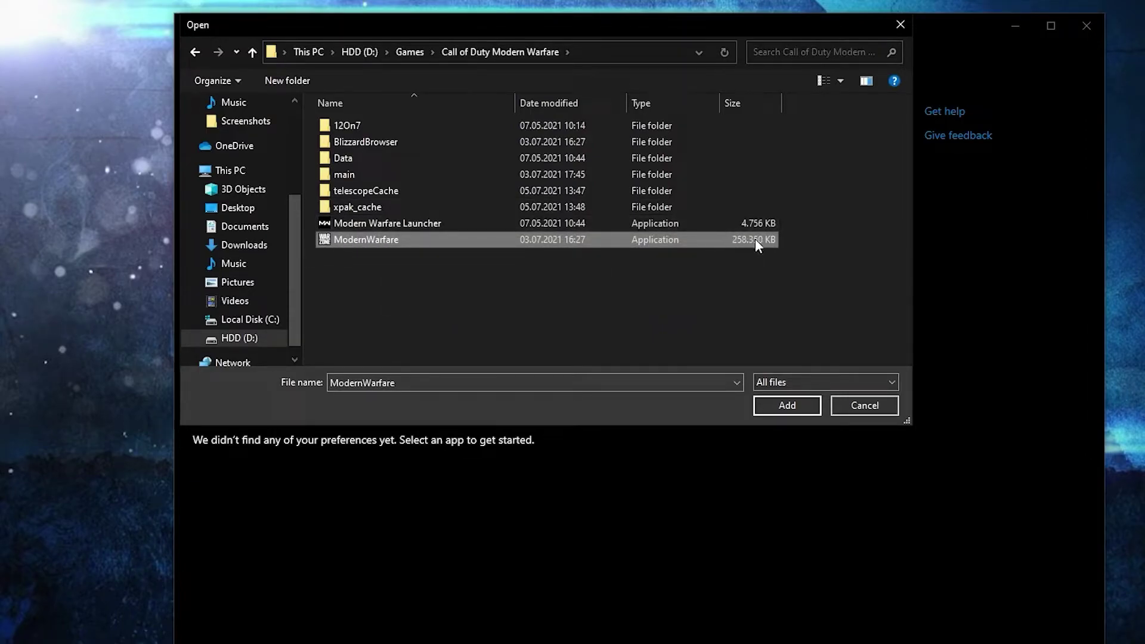
# Open the compatibility properties of the ModernWarfare application and disable fullscreen optimizations
pyautogui.rightClick(366, 238)
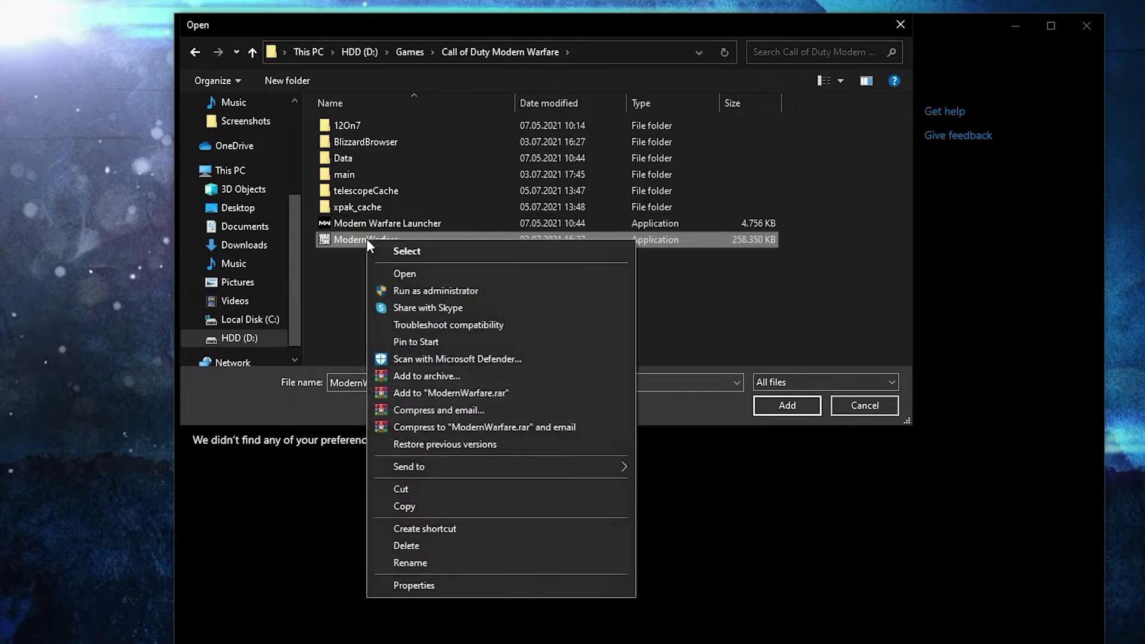
pyautogui.click(401, 586)
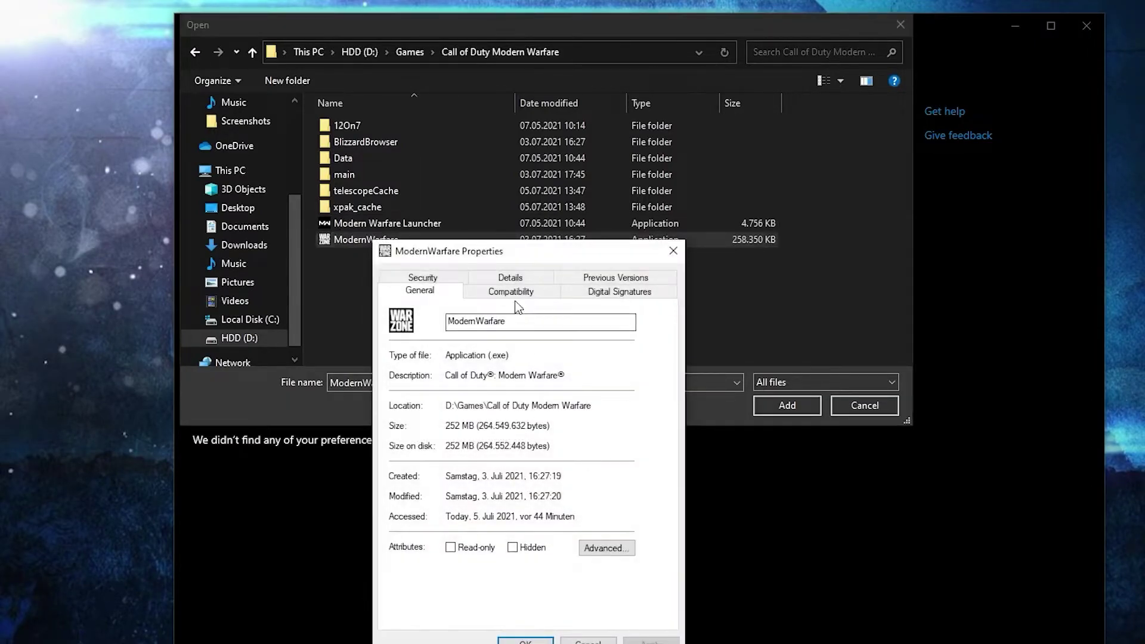
pyautogui.click(477, 294)
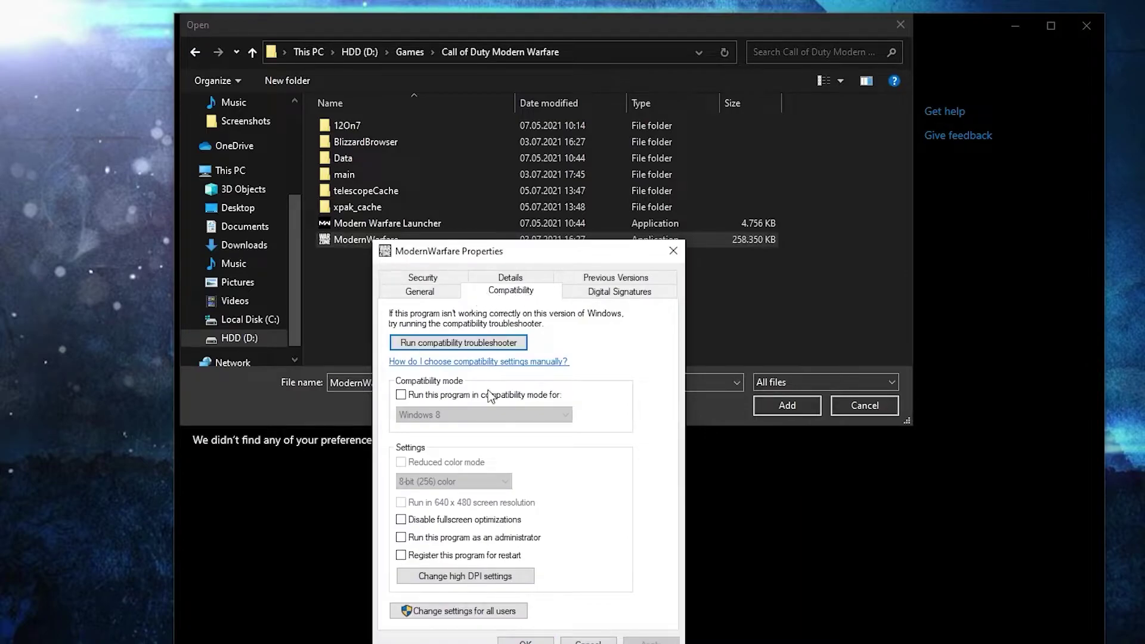
pyautogui.click(401, 520)
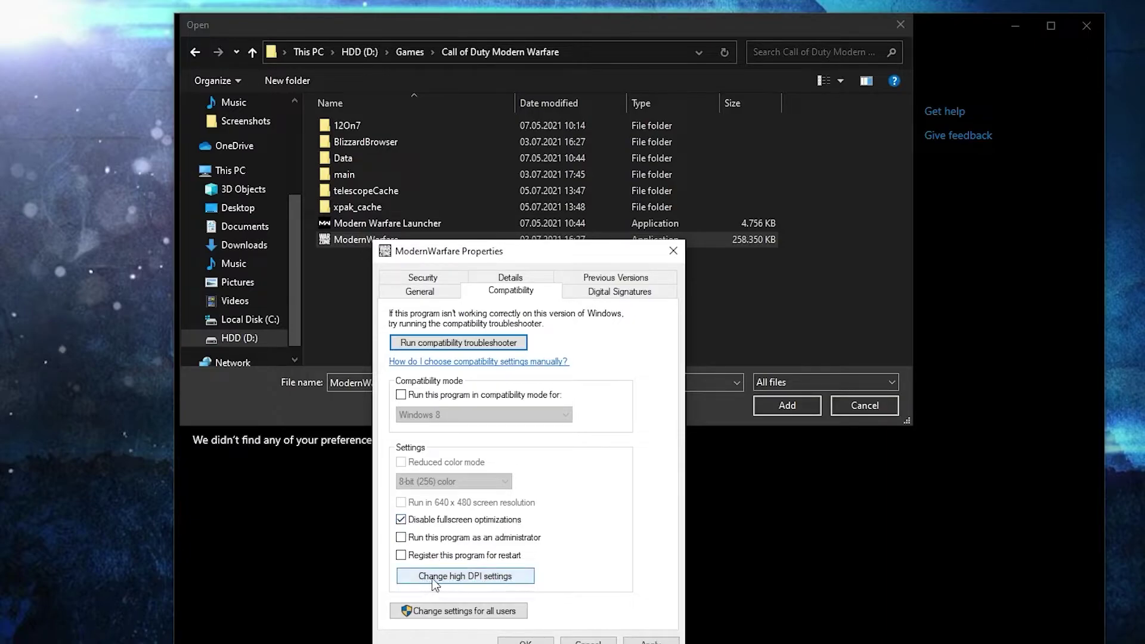
# Override ModernWarfare's high DPI scaling behavior with scaling performed by Application, then apply the changes and close its properties
pyautogui.click(460, 576)
pyautogui.click(446, 549)
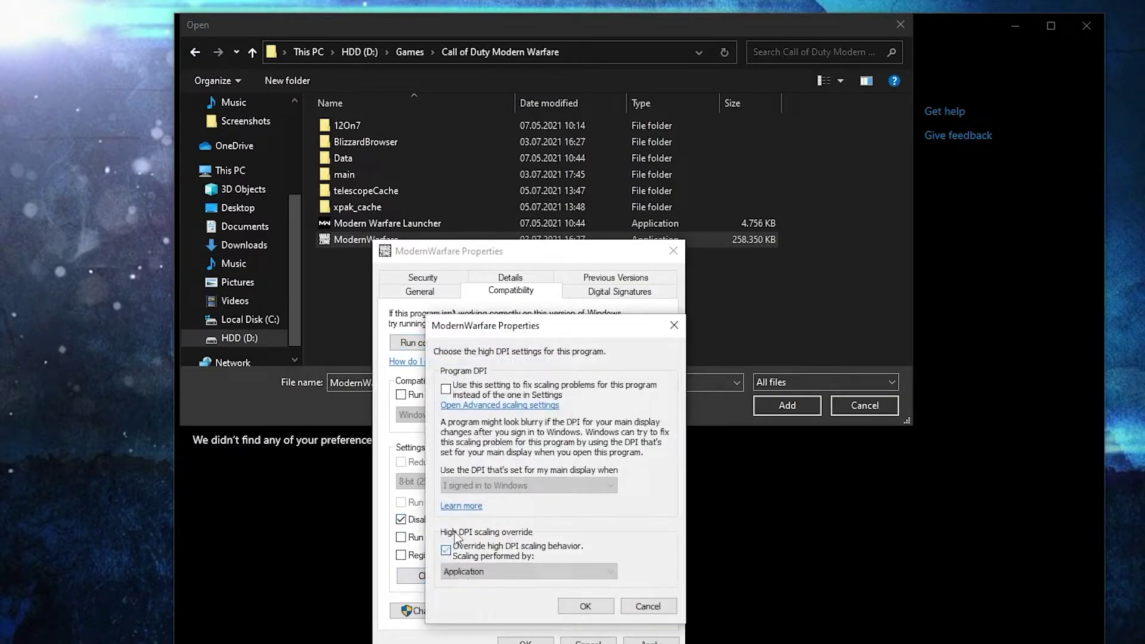
pyautogui.click(583, 606)
pyautogui.click(634, 638)
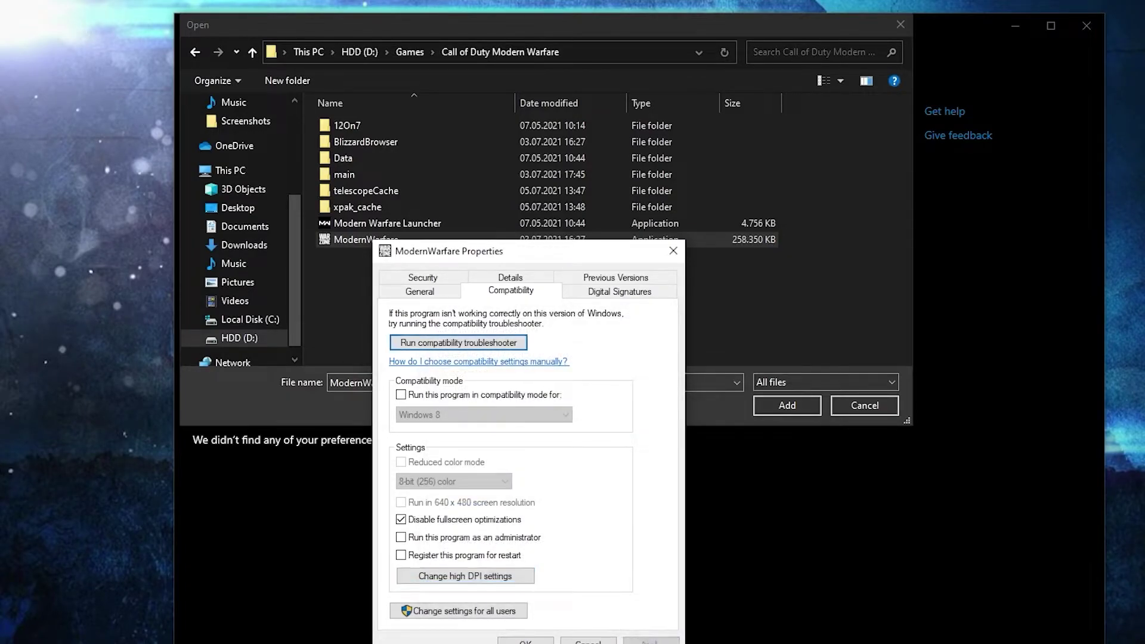
pyautogui.click(539, 641)
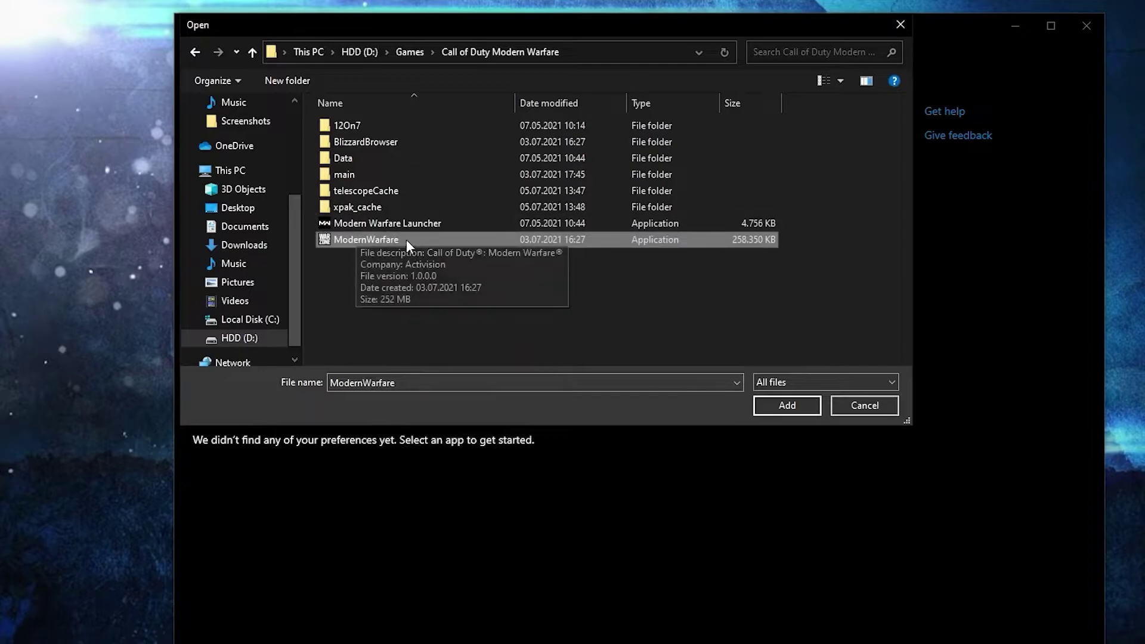
# Add ModernWarfare to the graphics performance list and save its graphics preference as High performance
pyautogui.click(784, 406)
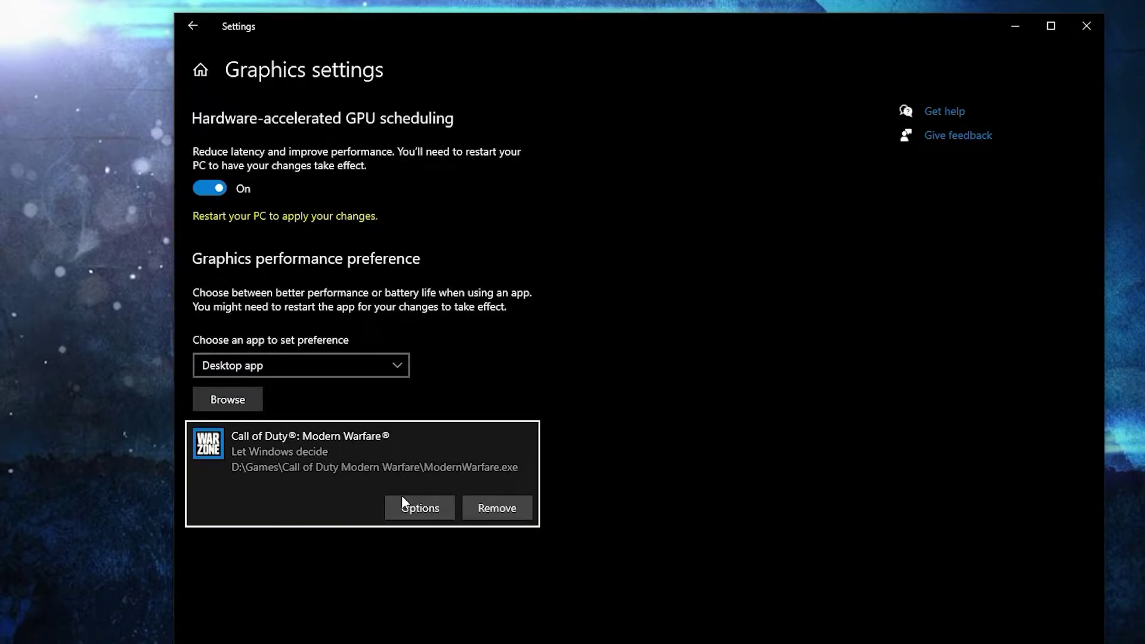
pyautogui.click(429, 510)
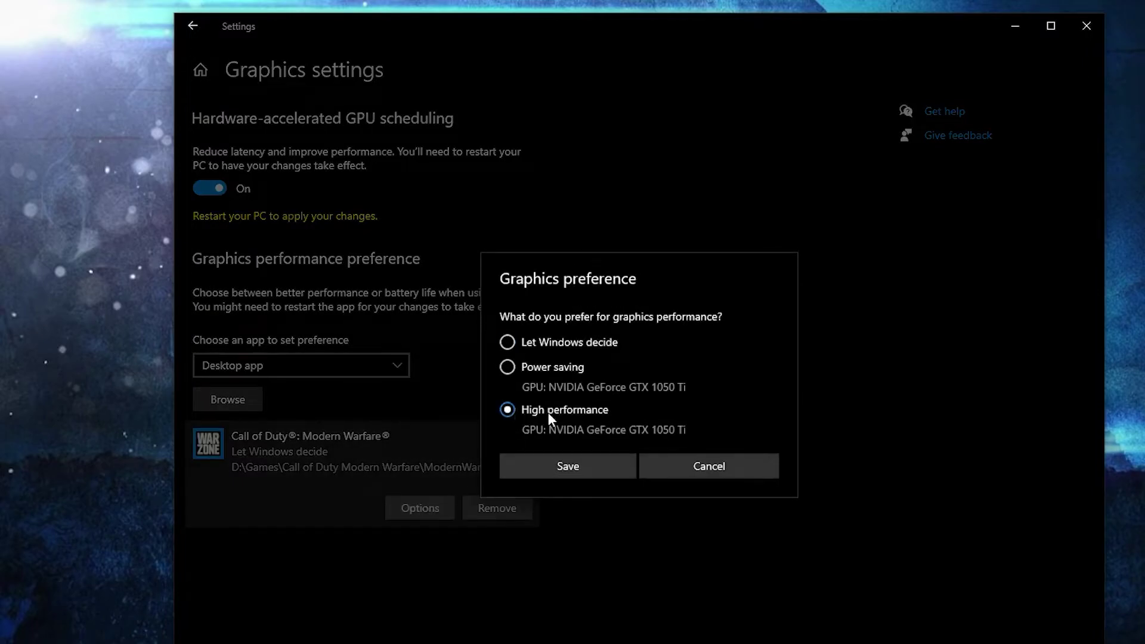
pyautogui.click(572, 465)
# Check the Xbox Game Bar and Game Mode switches in the Windows Gaming settings
pyautogui.click(200, 70)
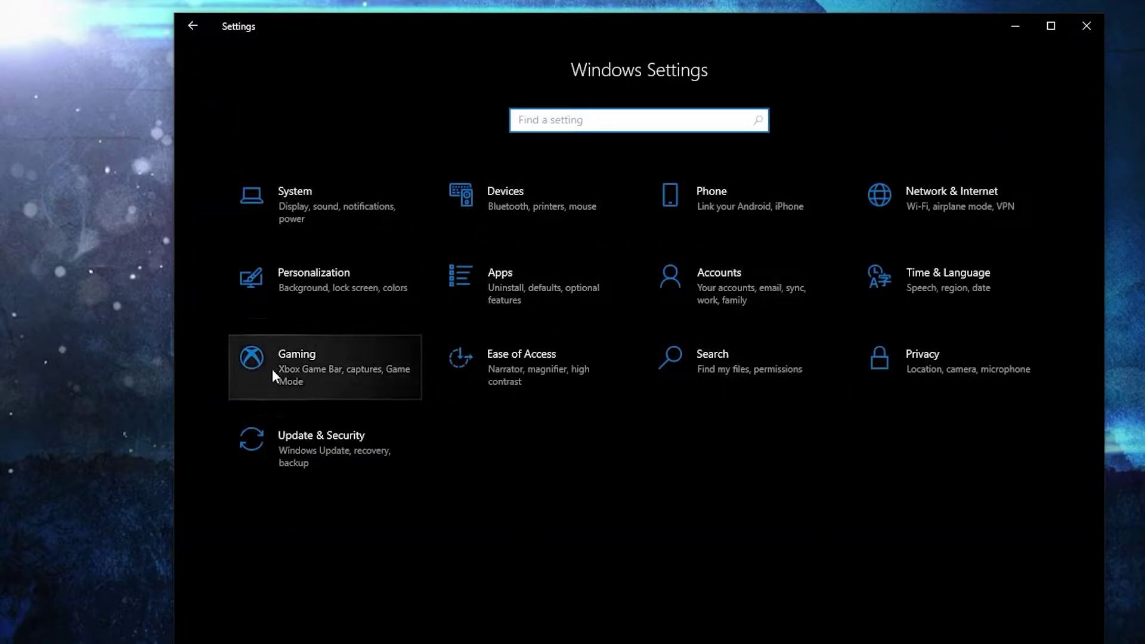
pyautogui.click(328, 356)
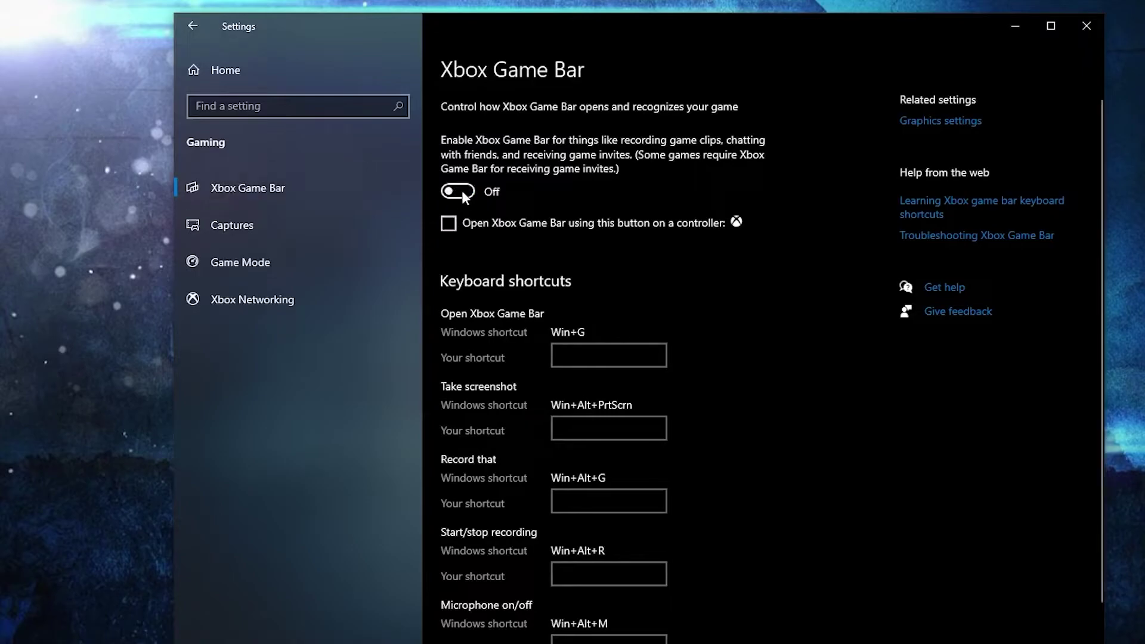
pyautogui.click(285, 258)
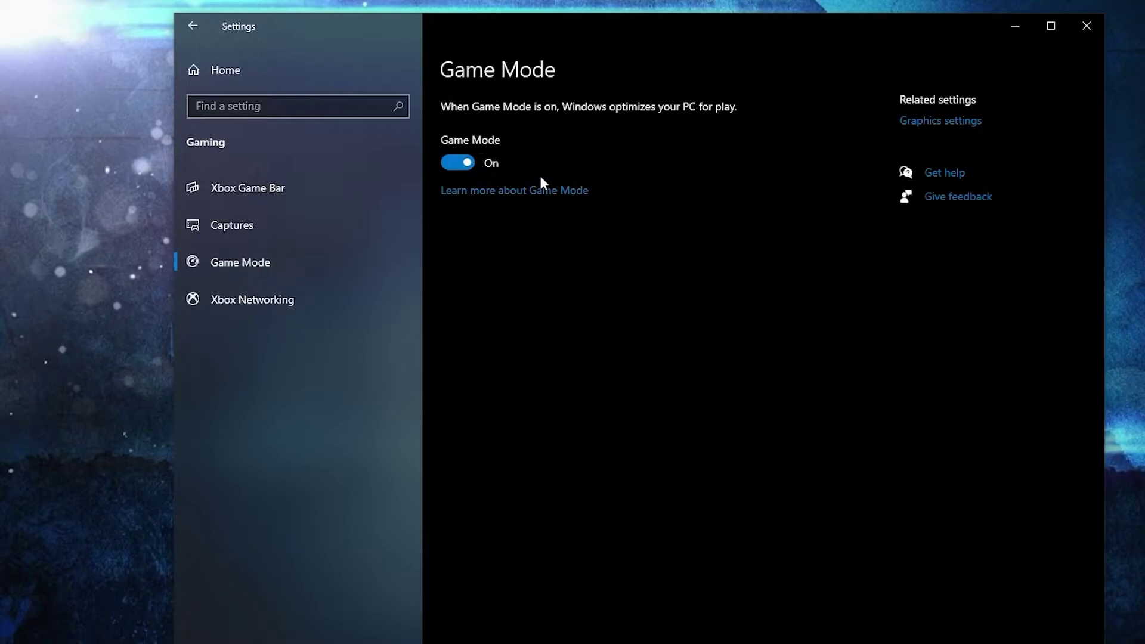
pyautogui.click(931, 125)
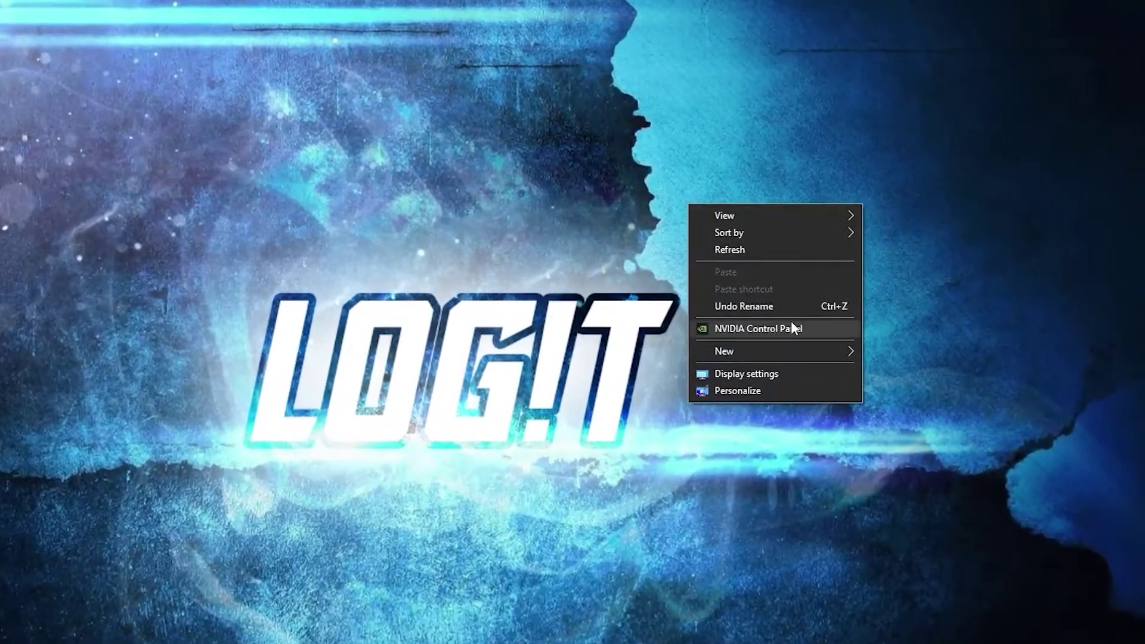
# Switch to the NVIDIA Control Panel and apply "Use the advanced 3D image settings" for the image settings with preview
pyautogui.click(759, 329)
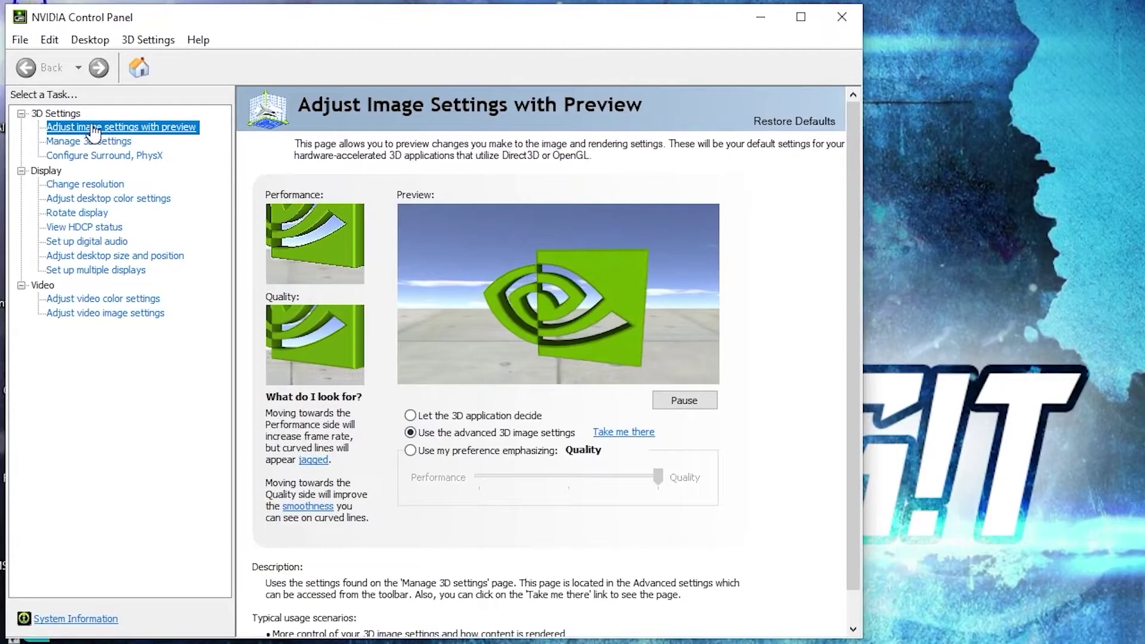
pyautogui.click(411, 433)
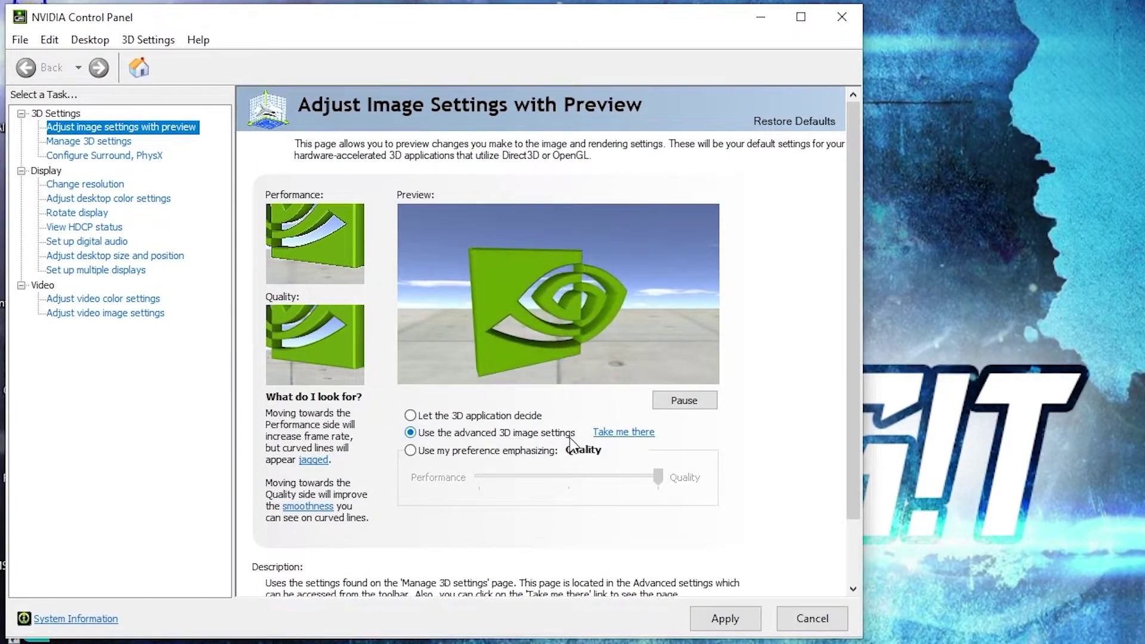
pyautogui.click(730, 621)
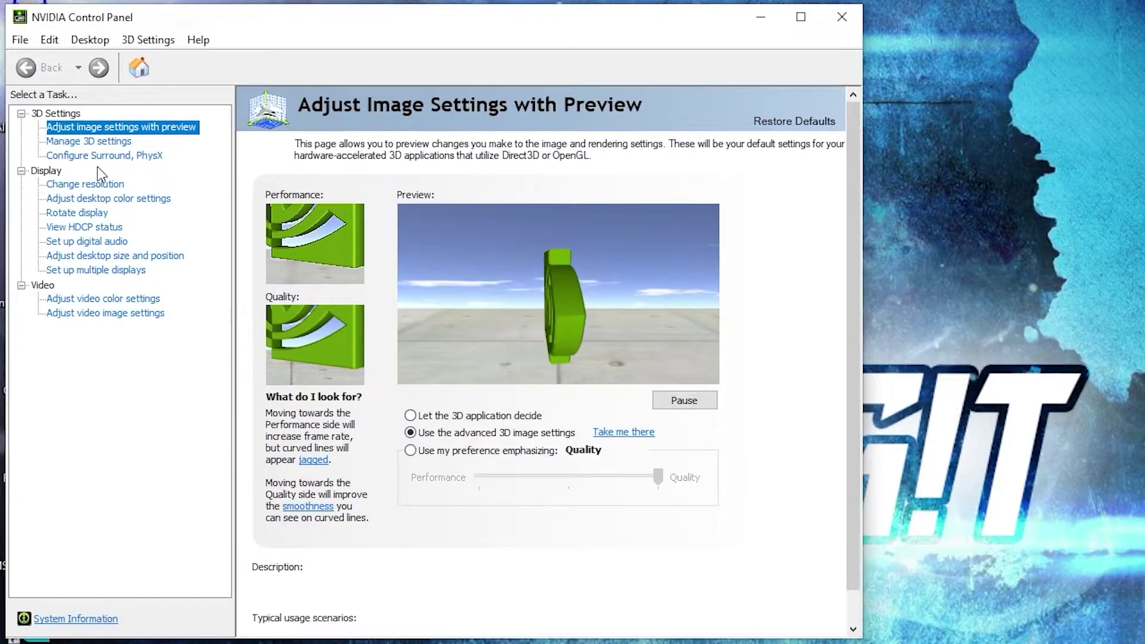
# Review the global 3D settings, including OpenGL rendering GPU, power management mode, texture filtering quality and vertical sync
pyautogui.click(50, 141)
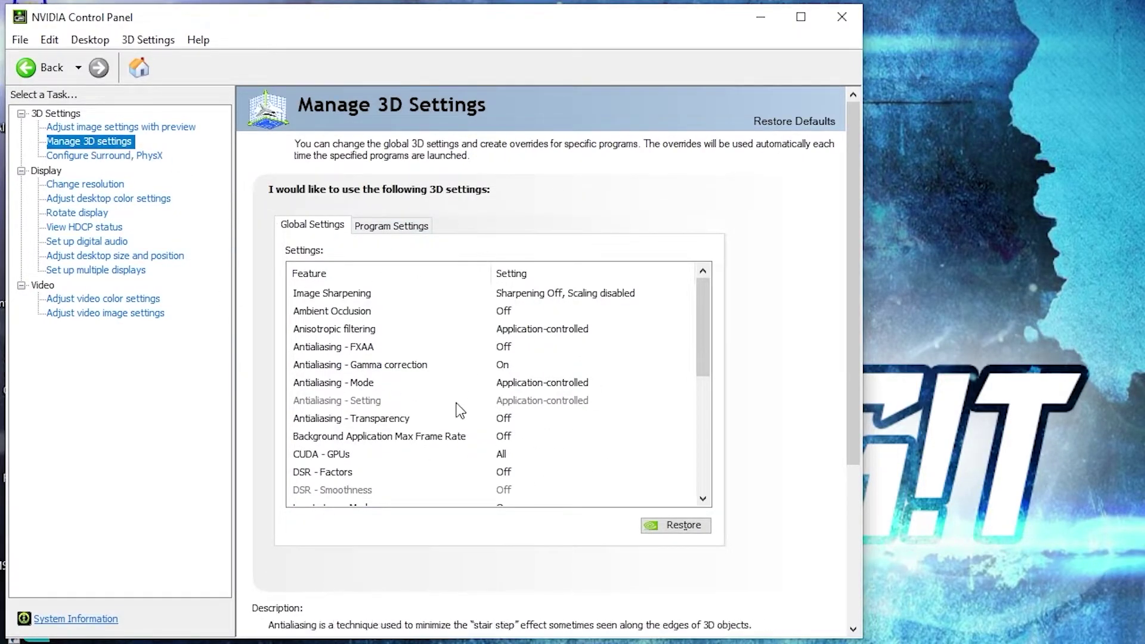
pyautogui.scroll(-3, 418, 394)
pyautogui.click(297, 401)
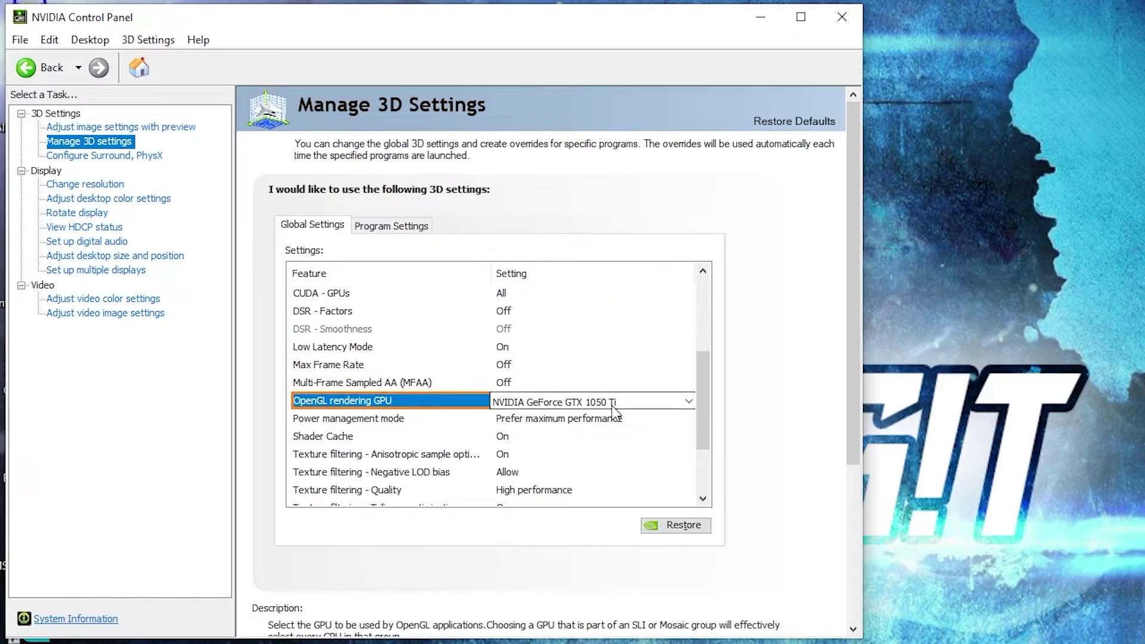
pyautogui.click(301, 419)
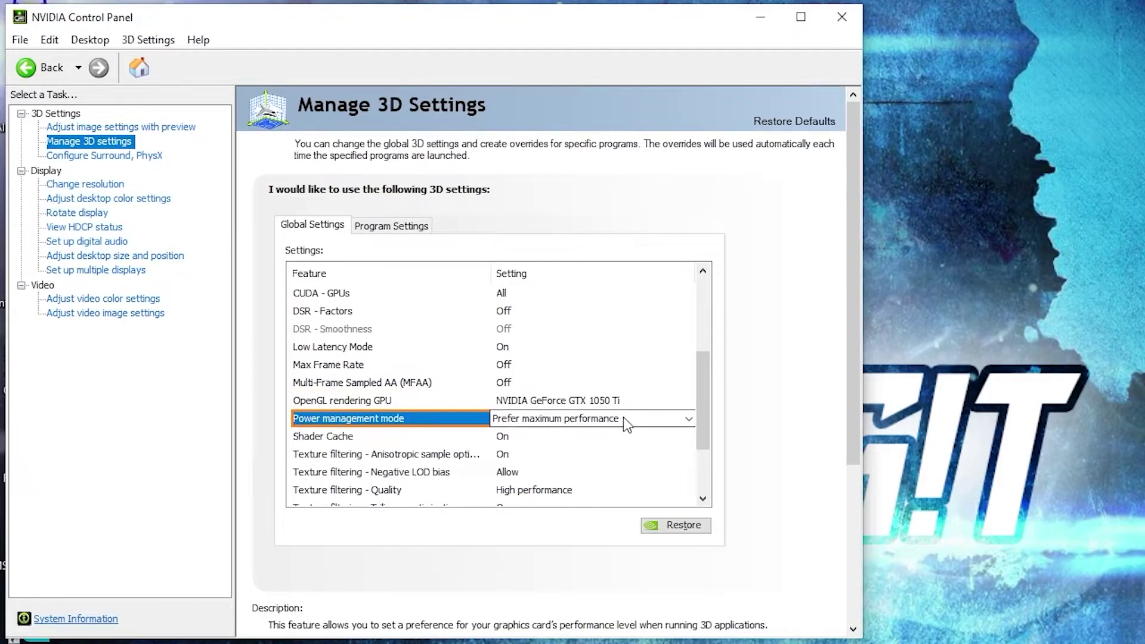
pyautogui.scroll(-2, 454, 411)
pyautogui.click(302, 400)
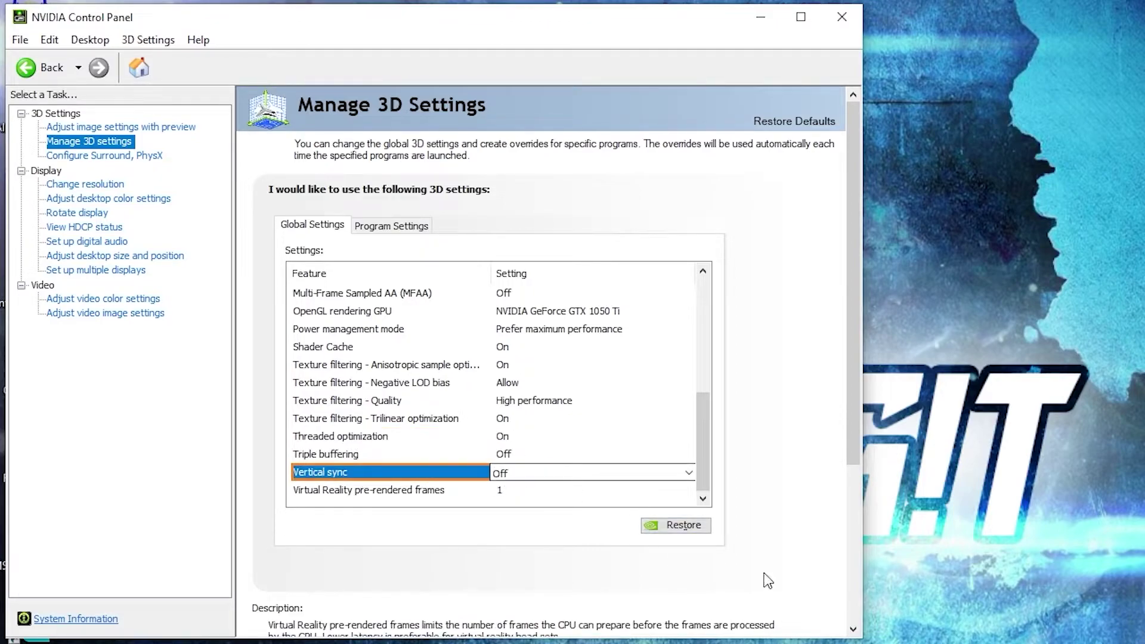
# Open the desktop color settings and examine the output adjustments and digital vibrance
pyautogui.click(89, 198)
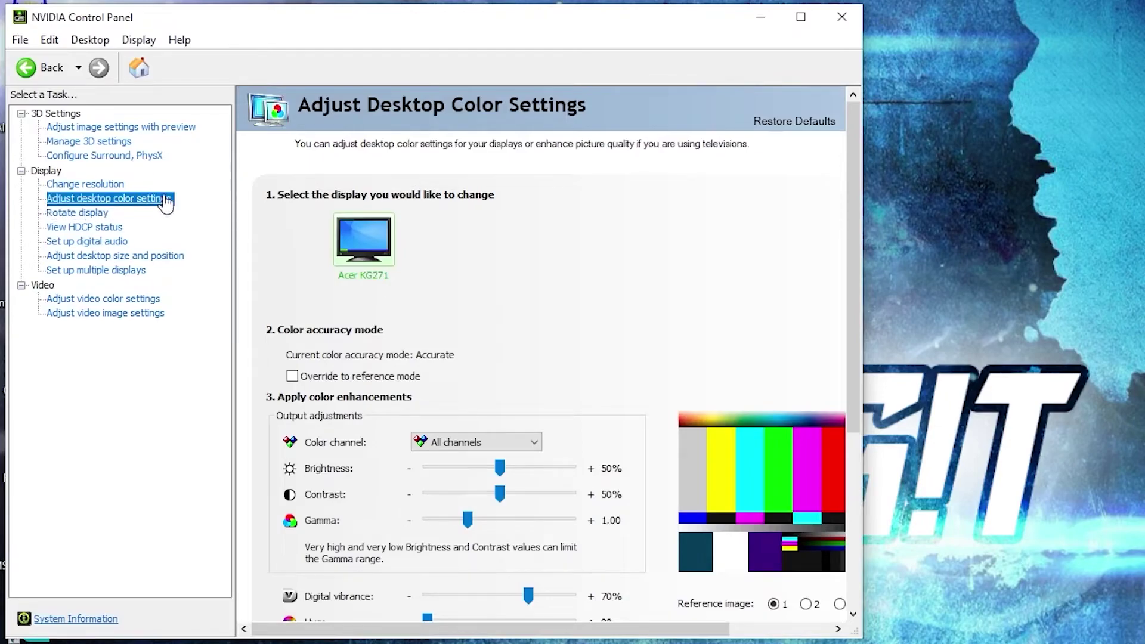
pyautogui.scroll(-3, 319, 502)
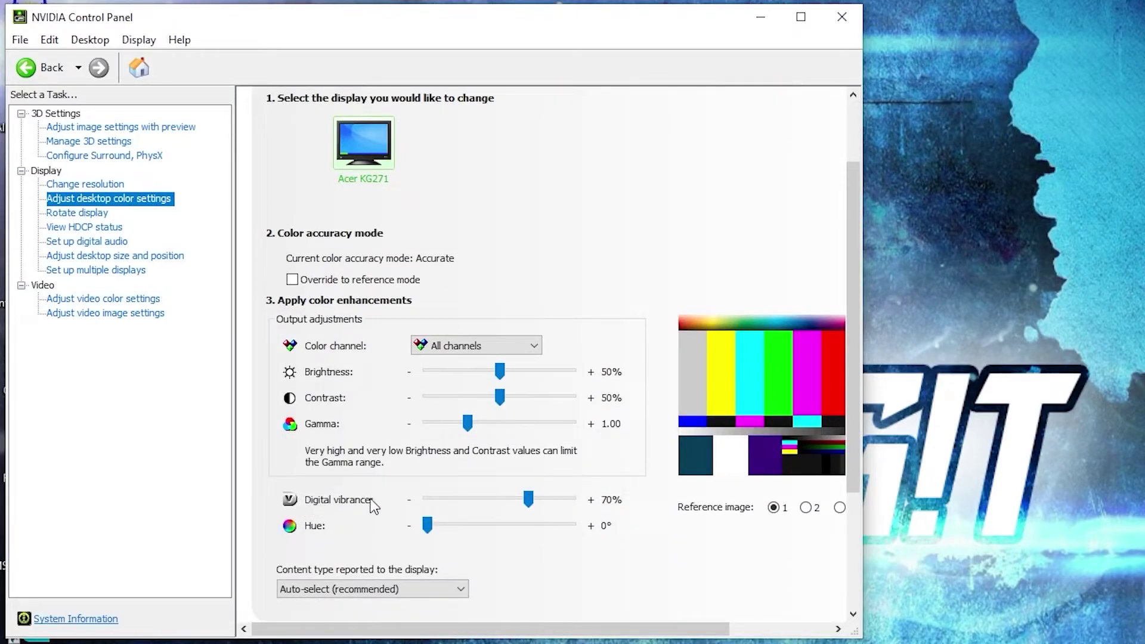